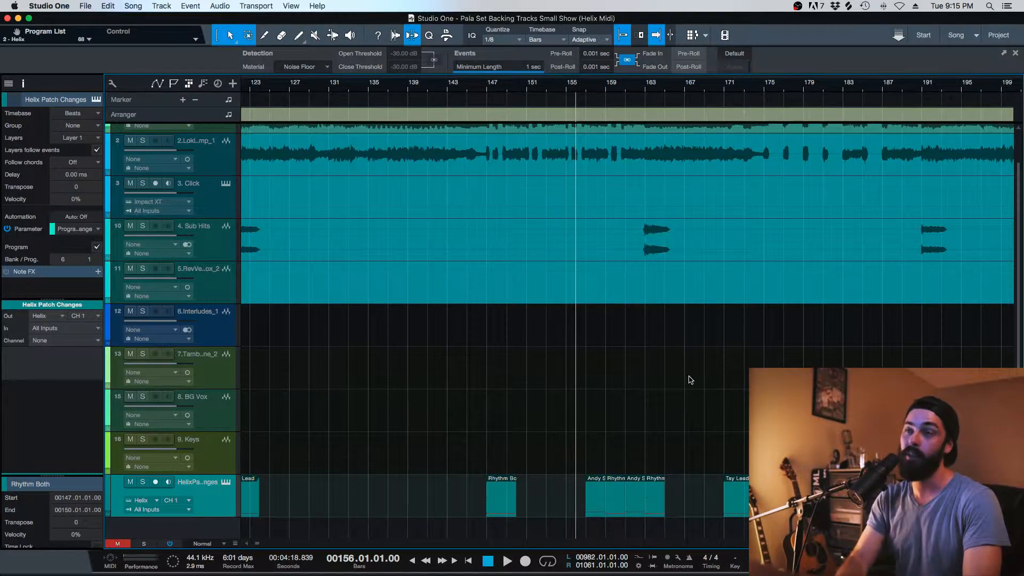
- Play a passage of the backing-track song from bar 156 and switch to the song Youtube Helix Midi Example
key("space")
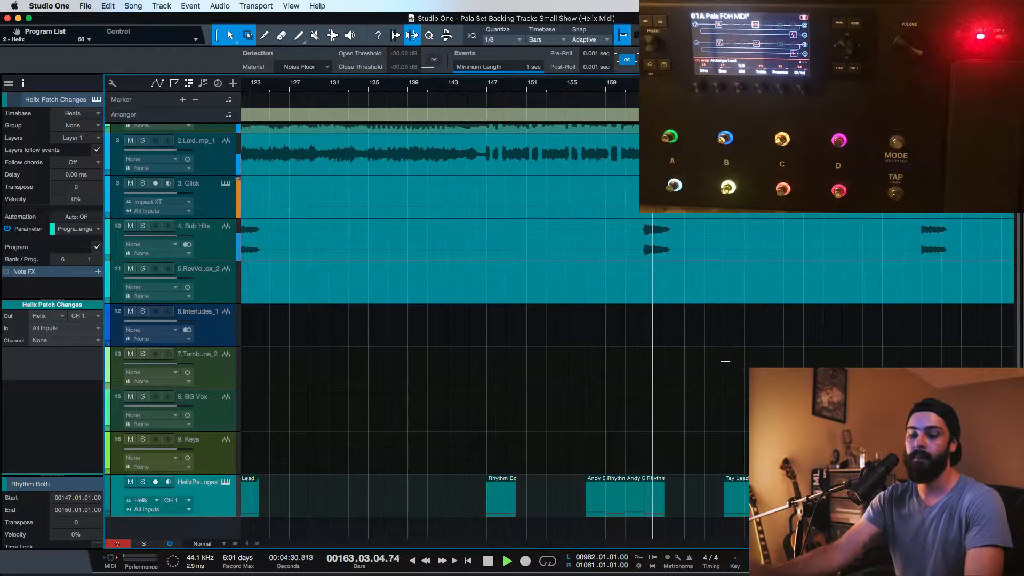
key("space")
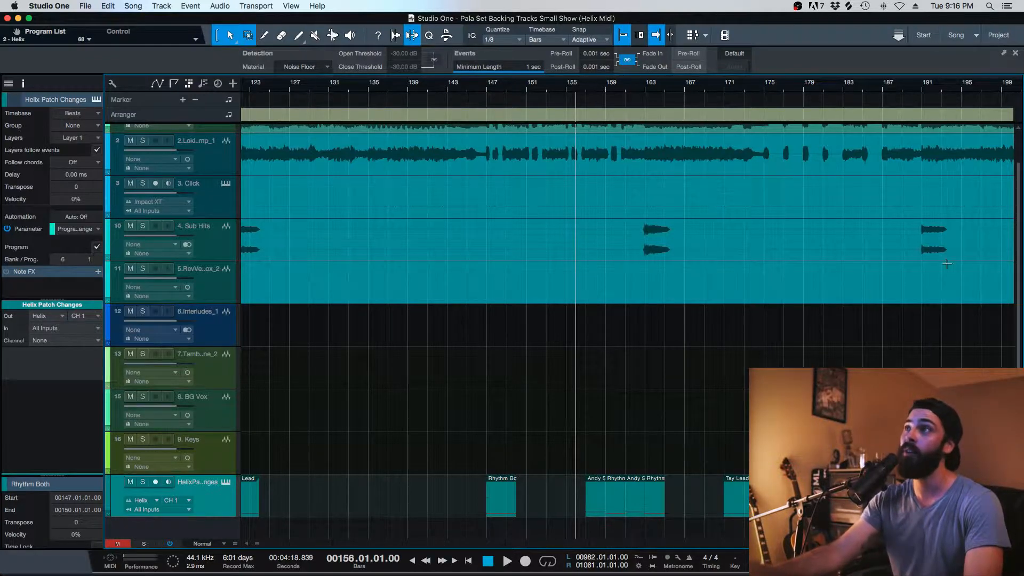
left_click(975, 35)
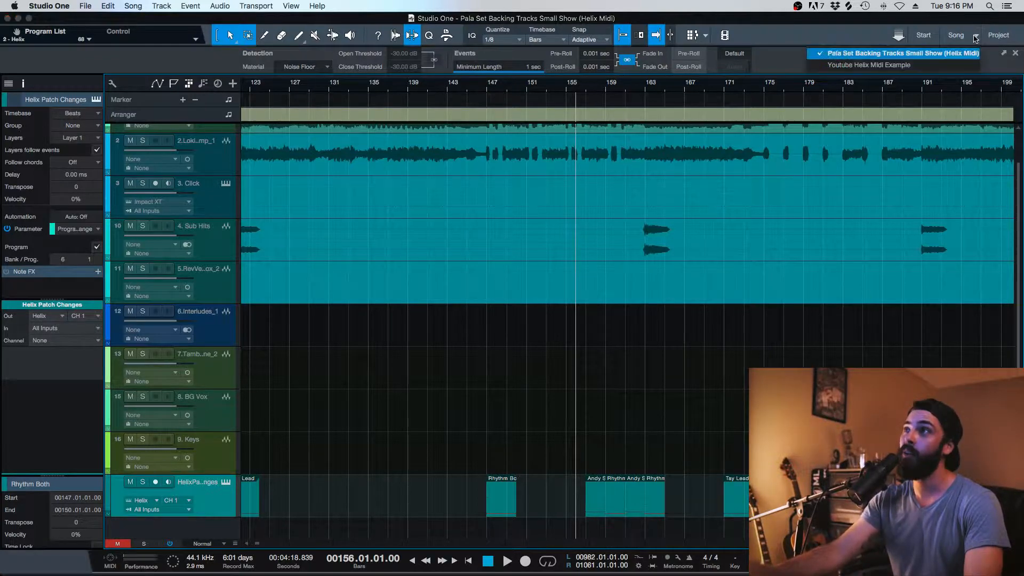
left_click(915, 68)
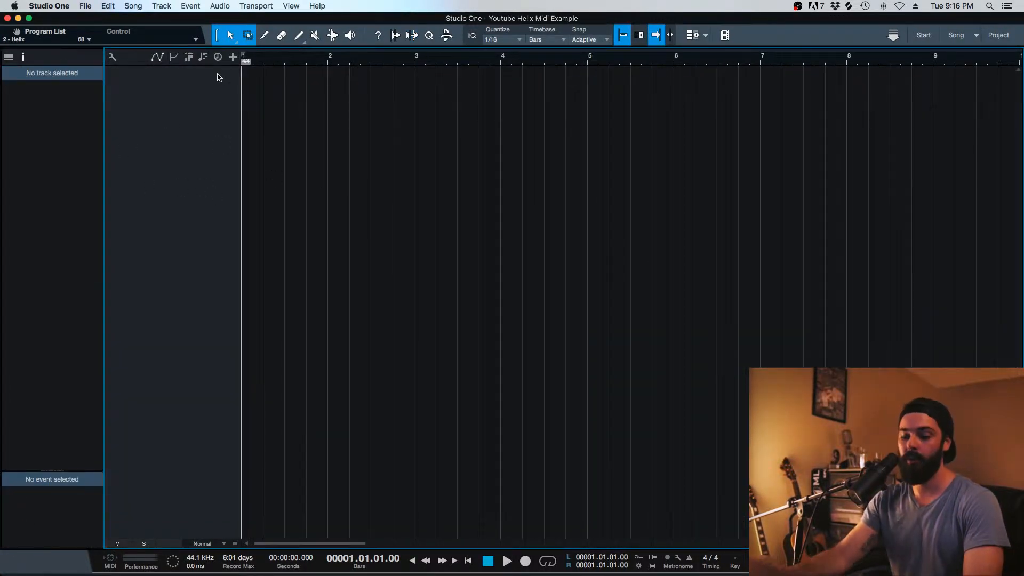
- Remove the existing Helix device from the external devices in the preferences
key("super+comma")
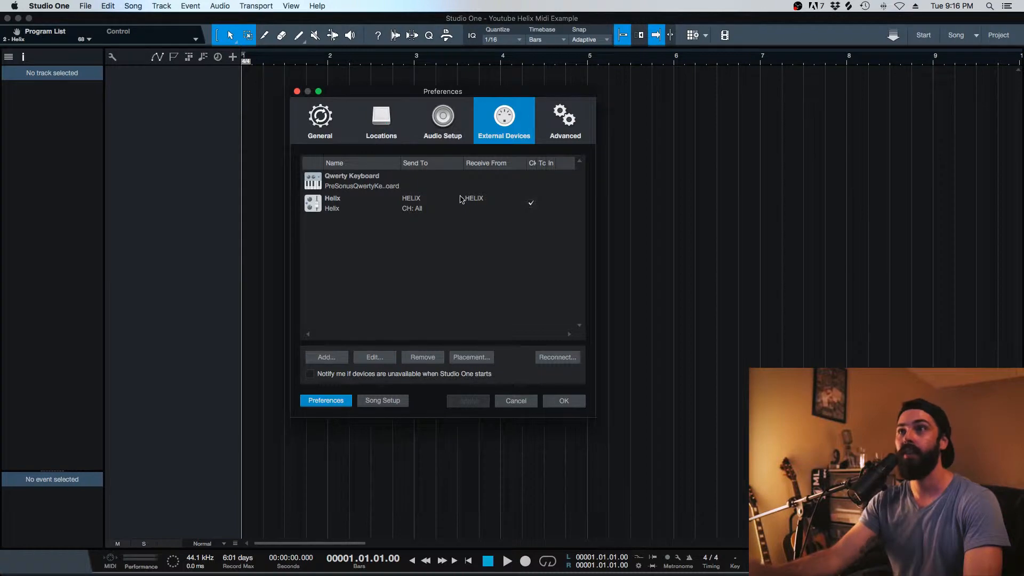
left_click(83, 5)
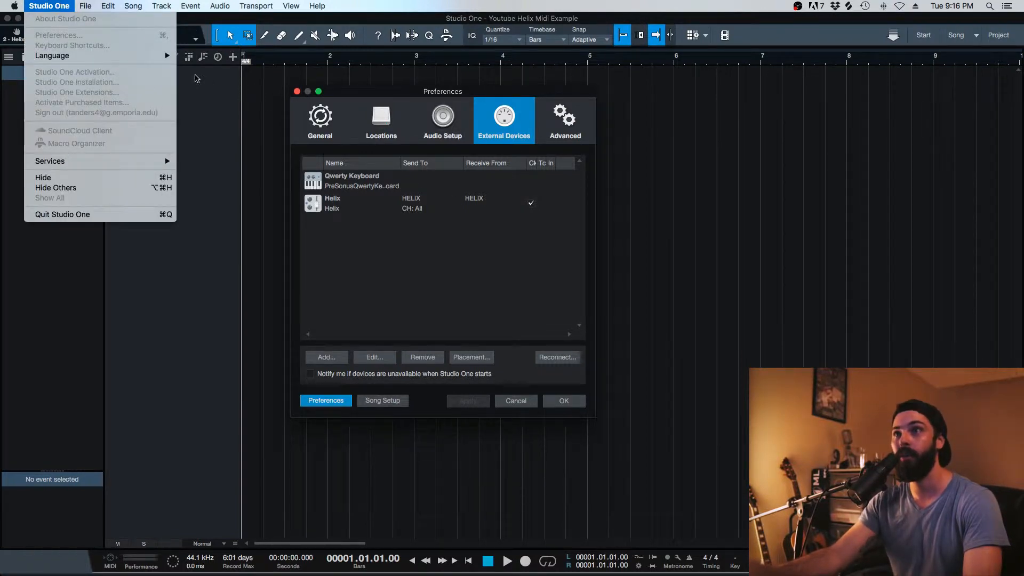
left_click(413, 176)
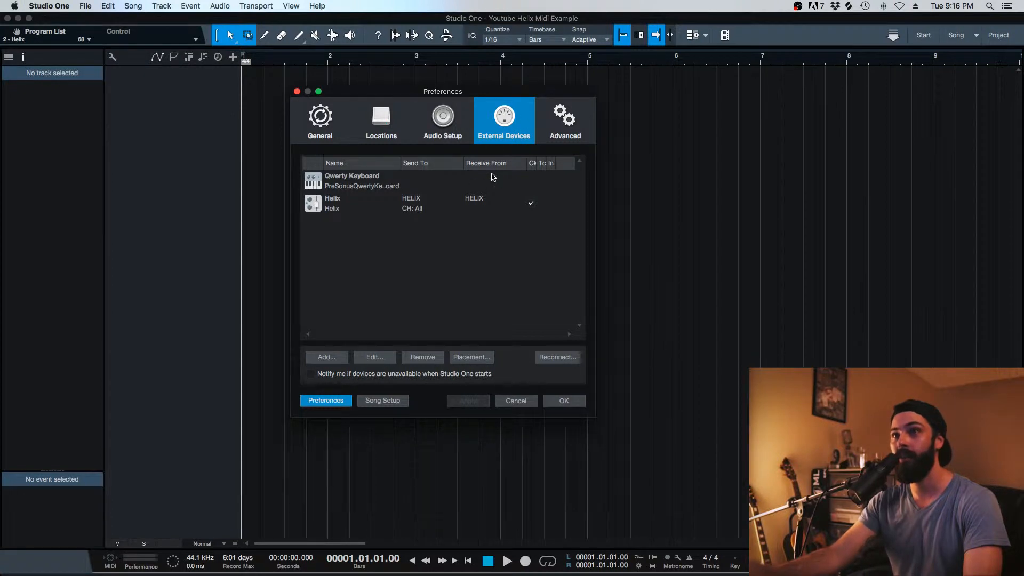
left_click(375, 210)
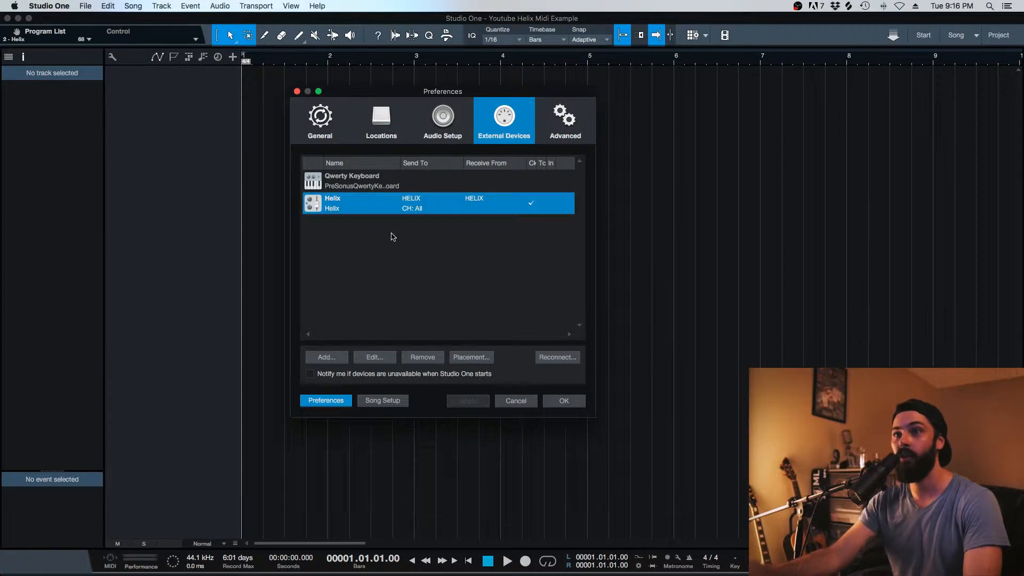
left_click(423, 357)
left_click(516, 186)
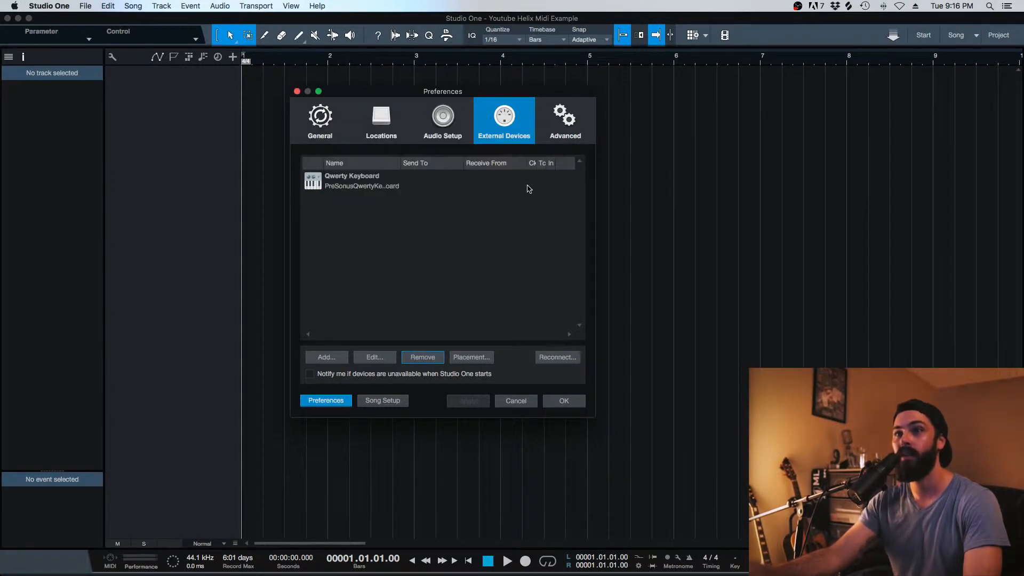
- Add a new external instrument named Helix that sends to HELIX on MIDI channel 1 with Send MIDI Clock enabled
left_click(323, 357)
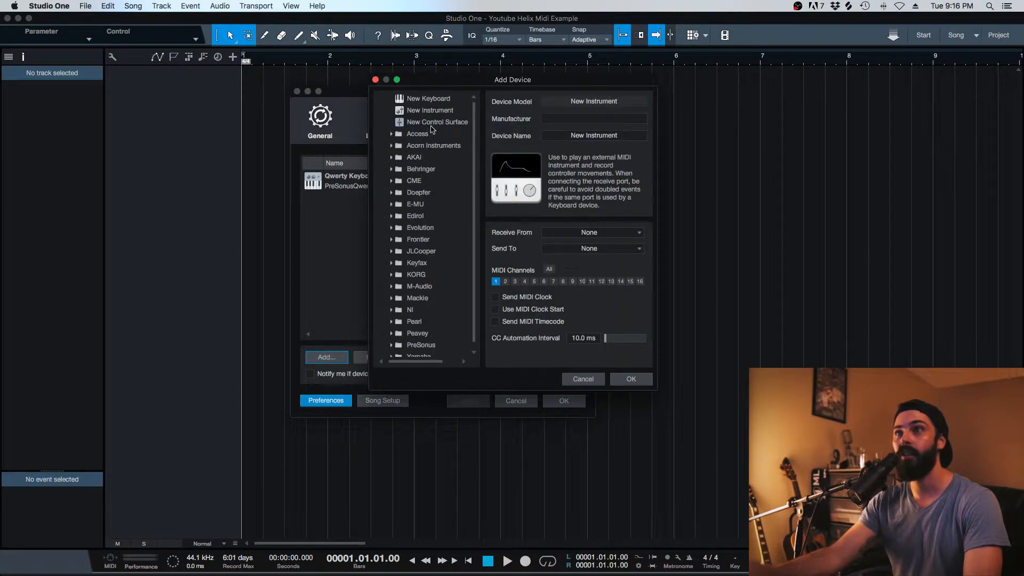
left_click(435, 110)
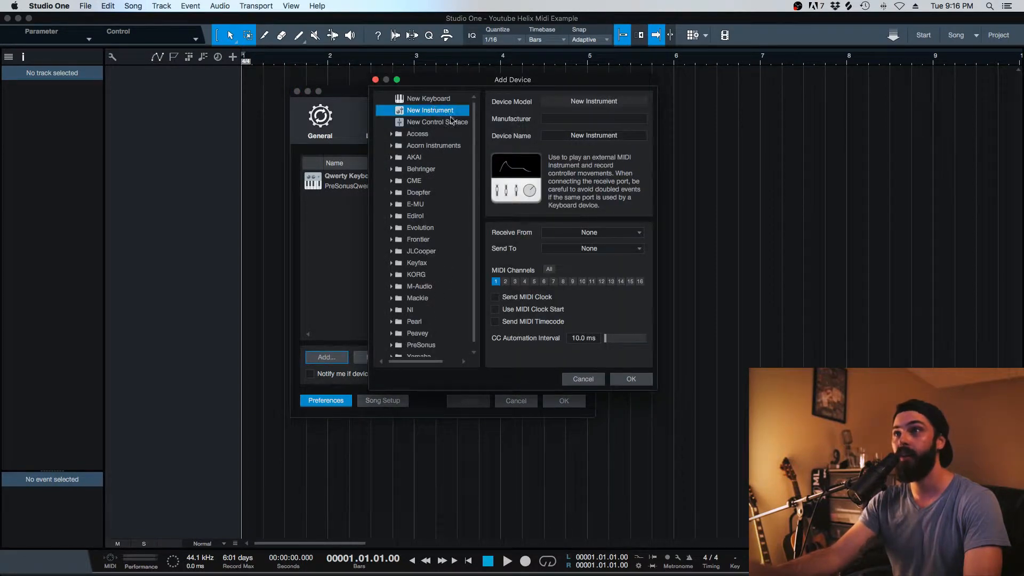
left_click(600, 135)
type("Helix")
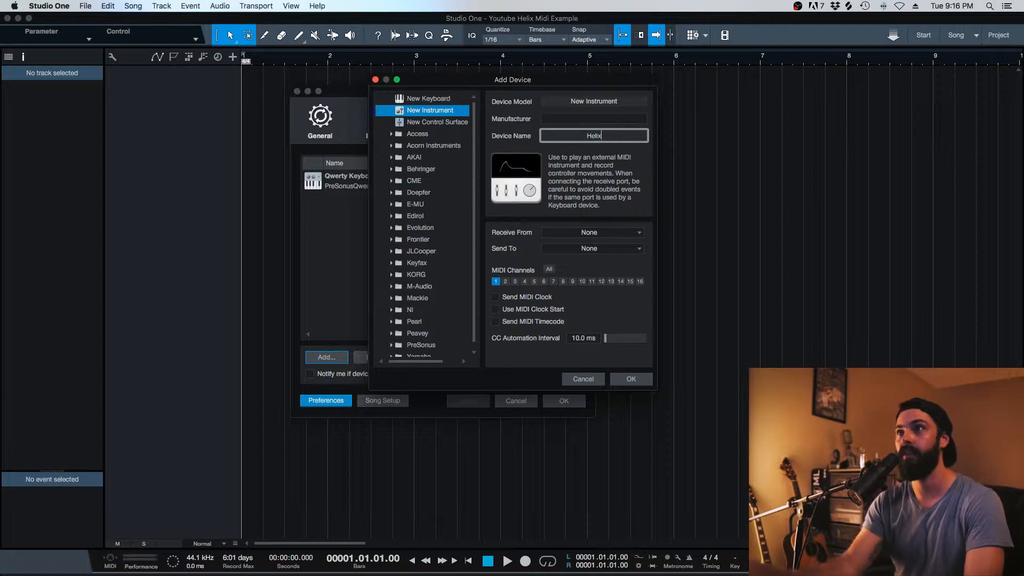
left_click(617, 248)
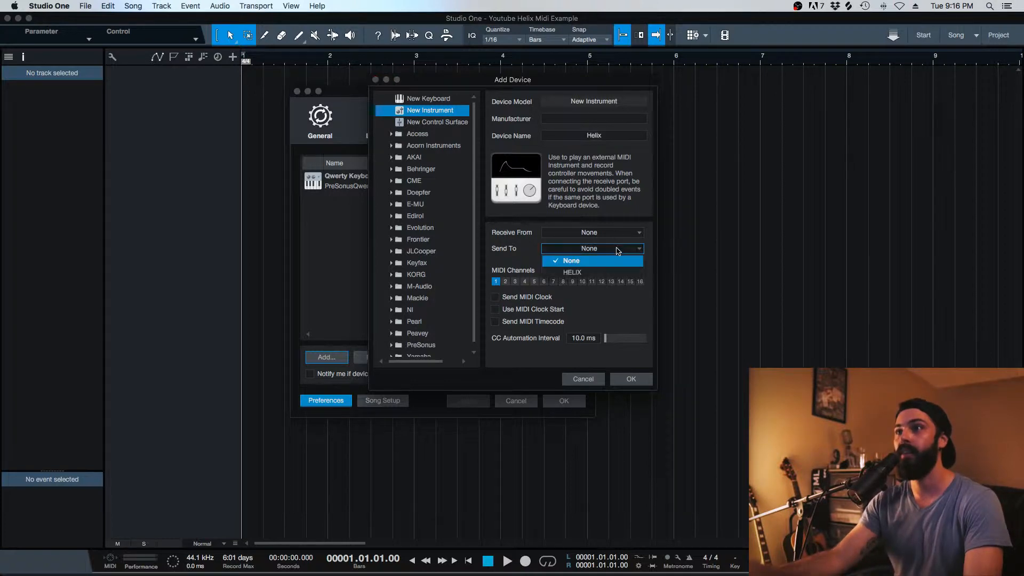
left_click(597, 274)
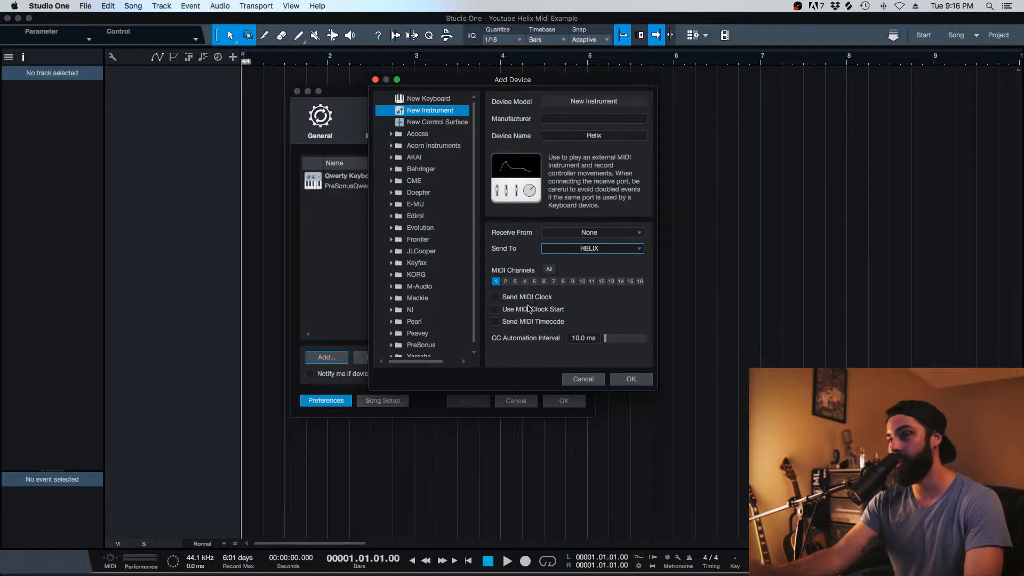
left_click(496, 296)
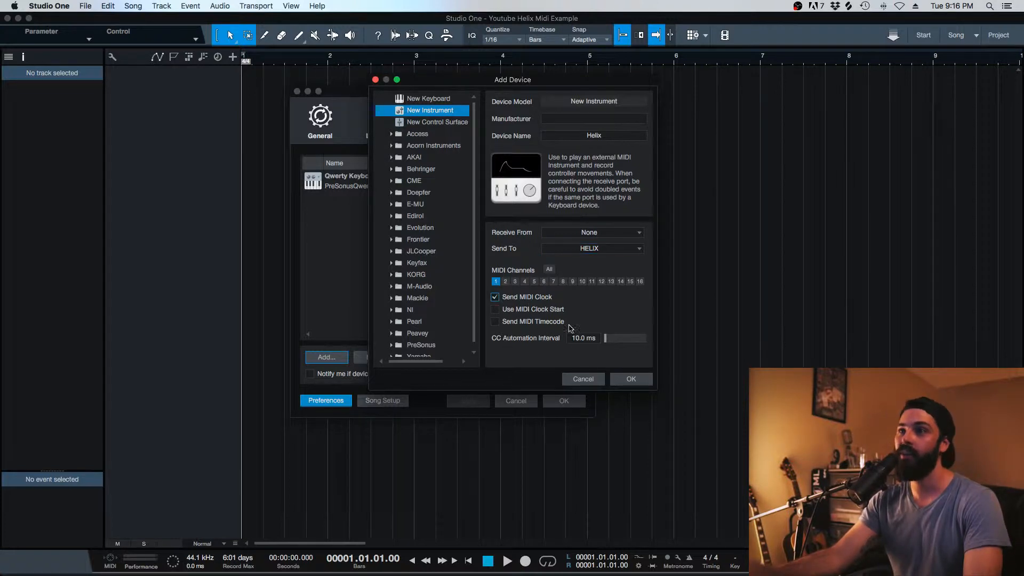
left_click(631, 379)
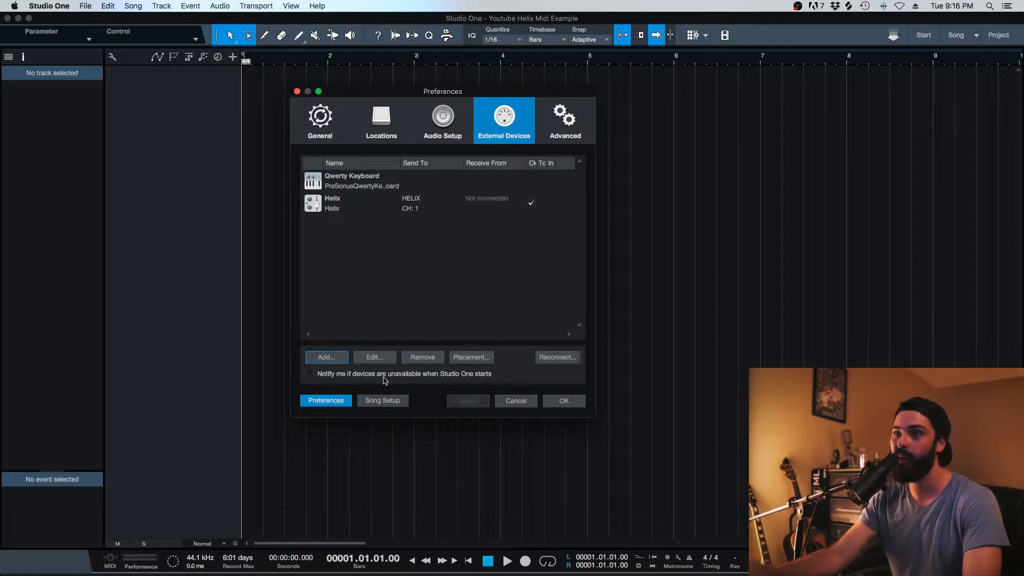
left_click(555, 403)
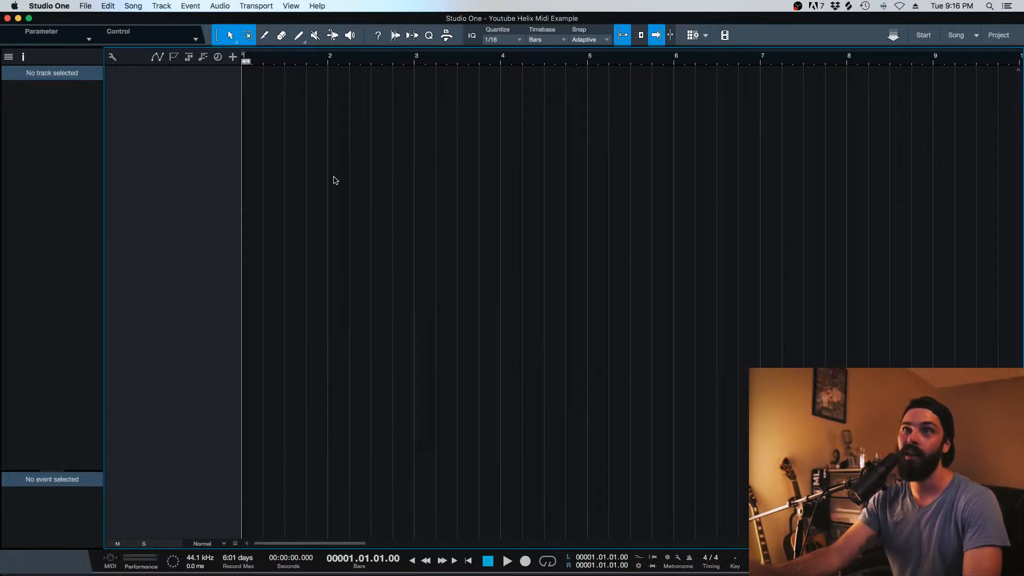
- Add an instrument track named Helix Example that outputs to the existing instrument Helix on CH 1
left_click(232, 57)
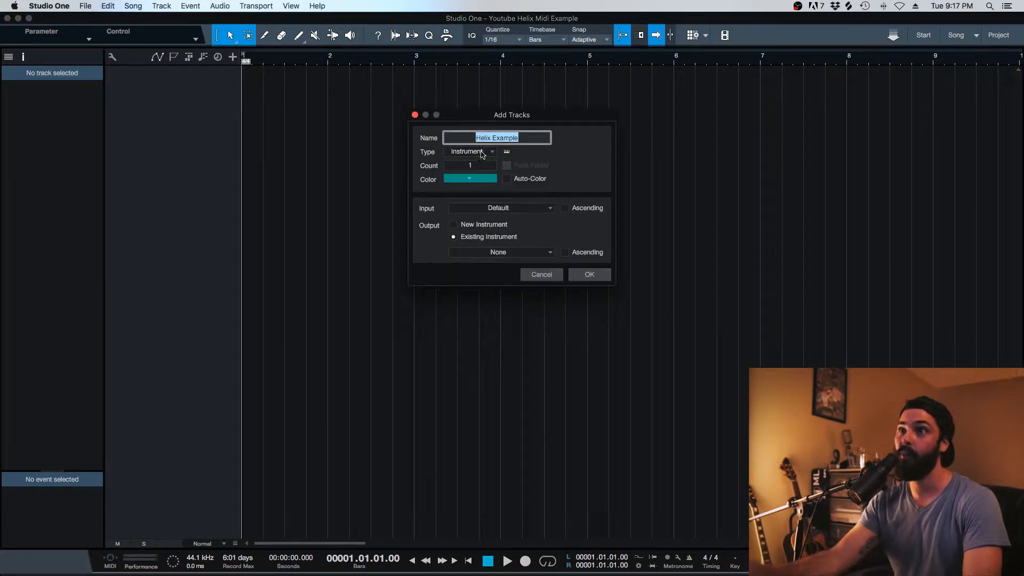
left_click(497, 252)
left_click(500, 276)
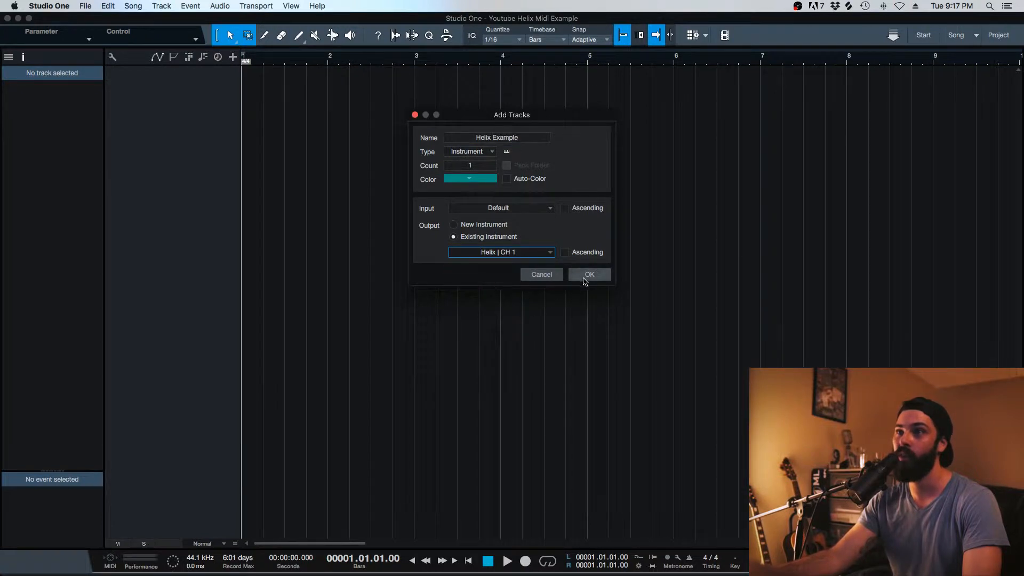
left_click(589, 275)
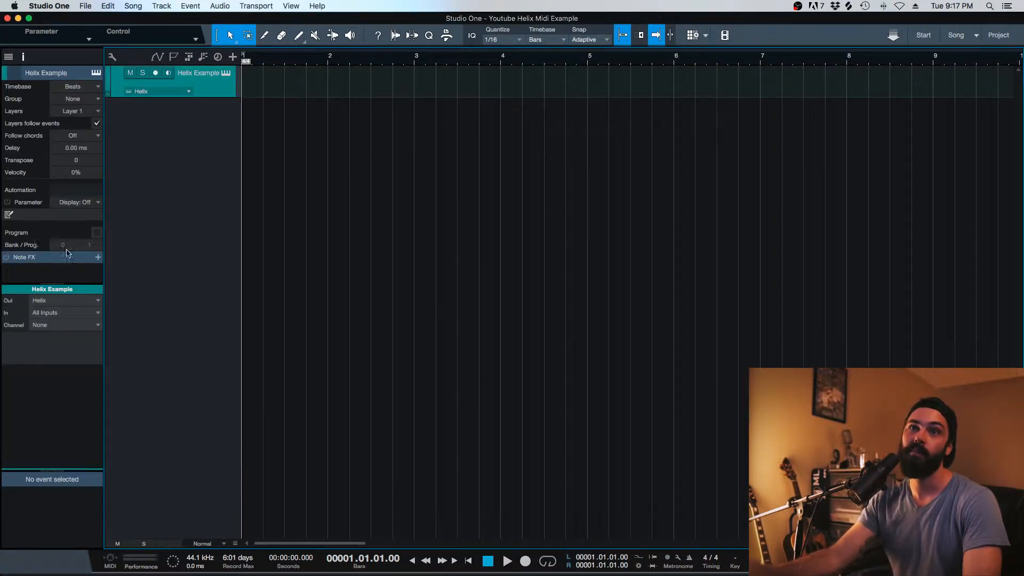
- Add Bank Select LSB (CC 32) as an automation parameter of the Helix Example track
left_click(80, 202)
left_click(89, 229)
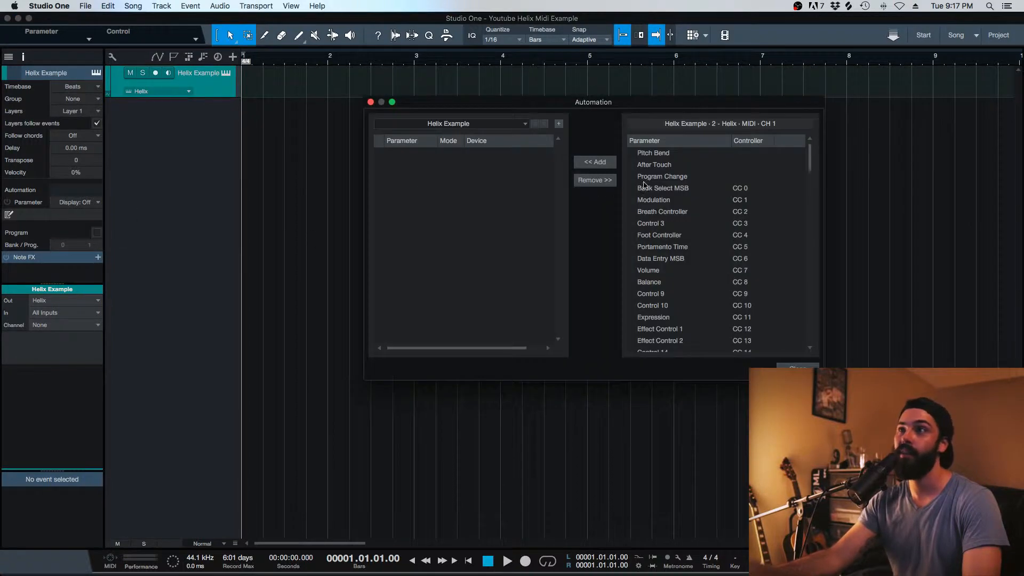
scroll(695, 176, "down", 5)
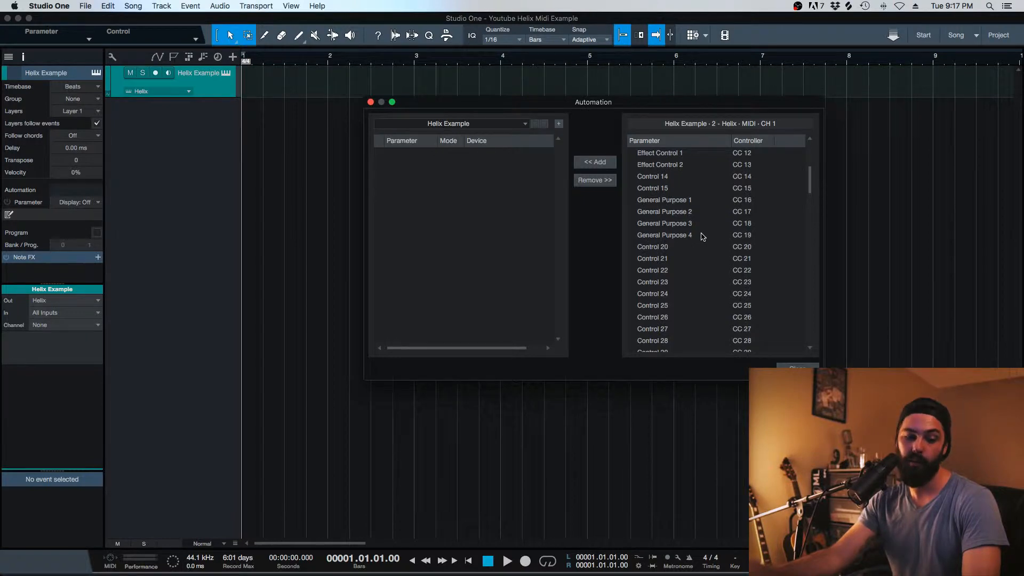
scroll(702, 236, "down", 2)
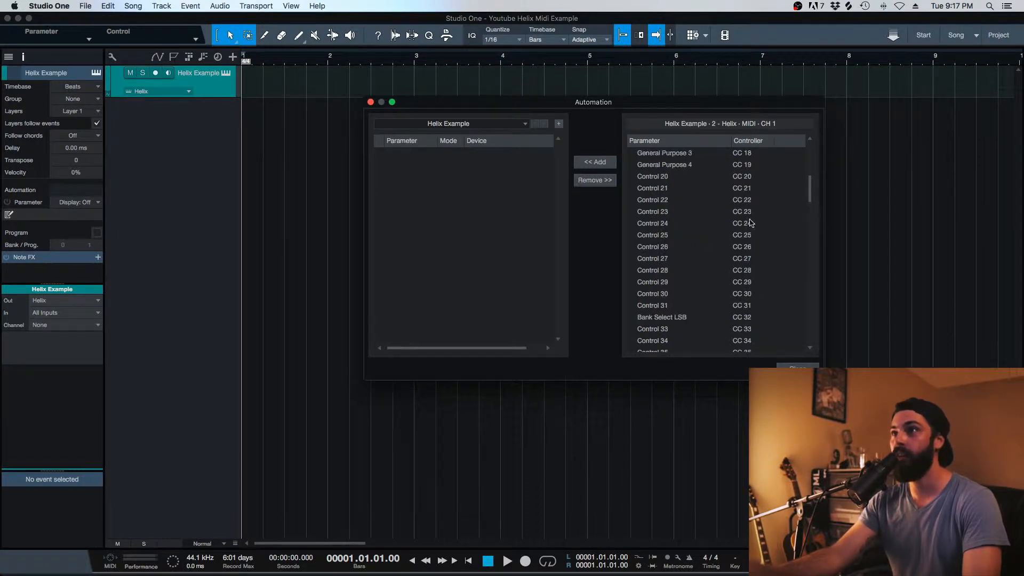
left_click(697, 318)
left_click(606, 161)
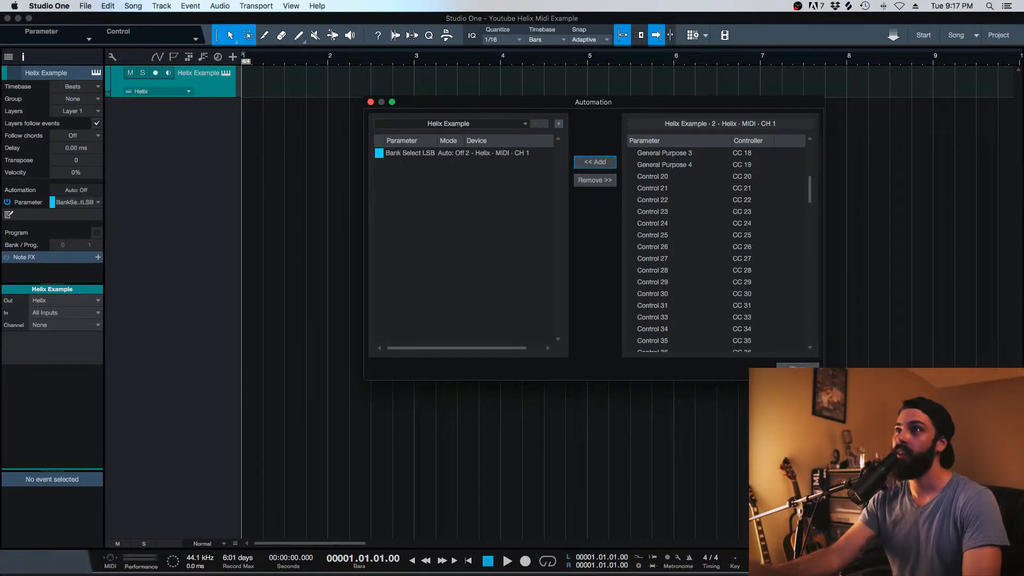
left_click(797, 366)
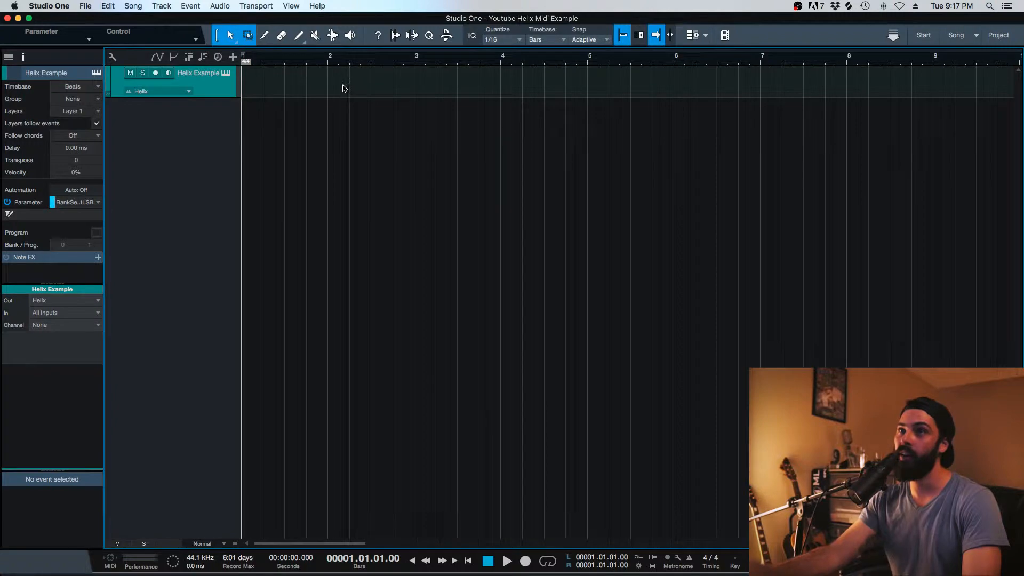
- Create a one-bar event at bar 2 on the Helix Example track and open it for note editing with the automation lane shown
double_click(343, 88)
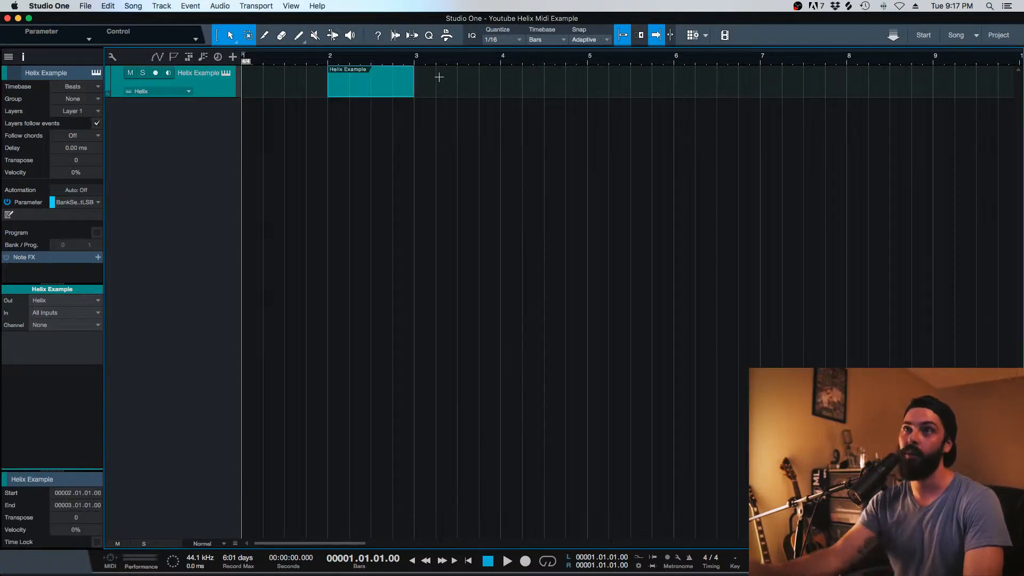
double_click(373, 94)
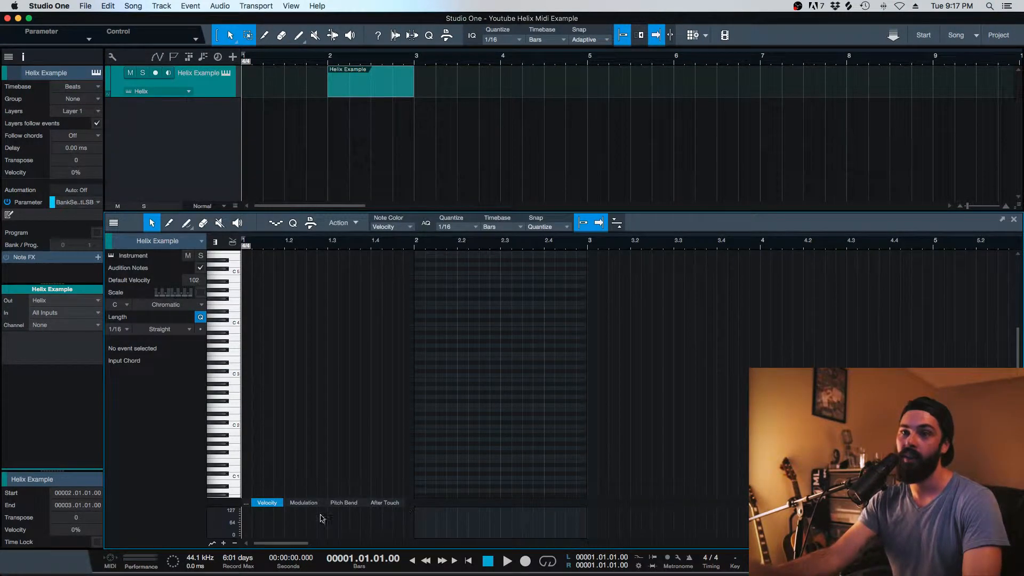
left_click(213, 543)
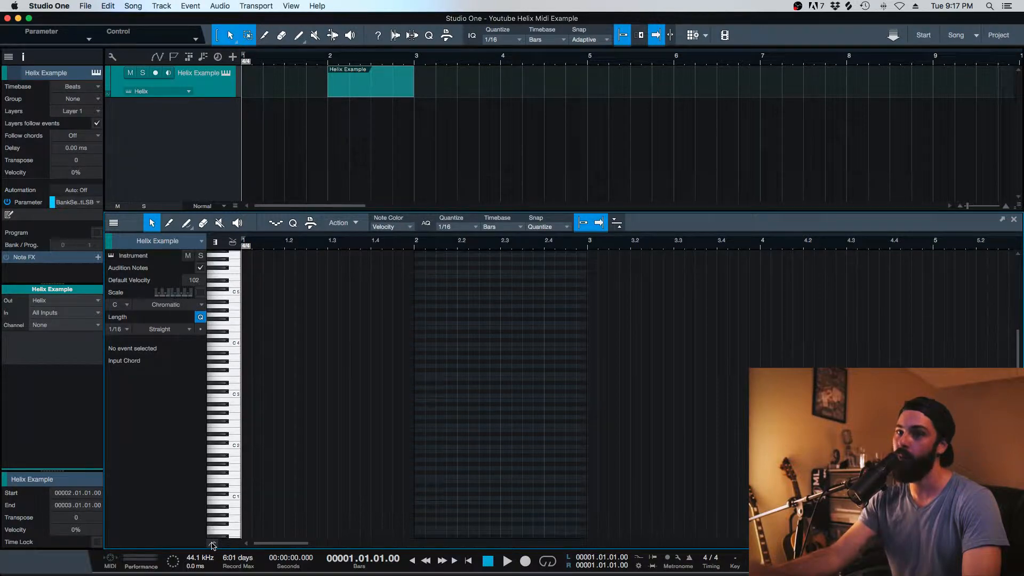
left_click(212, 543)
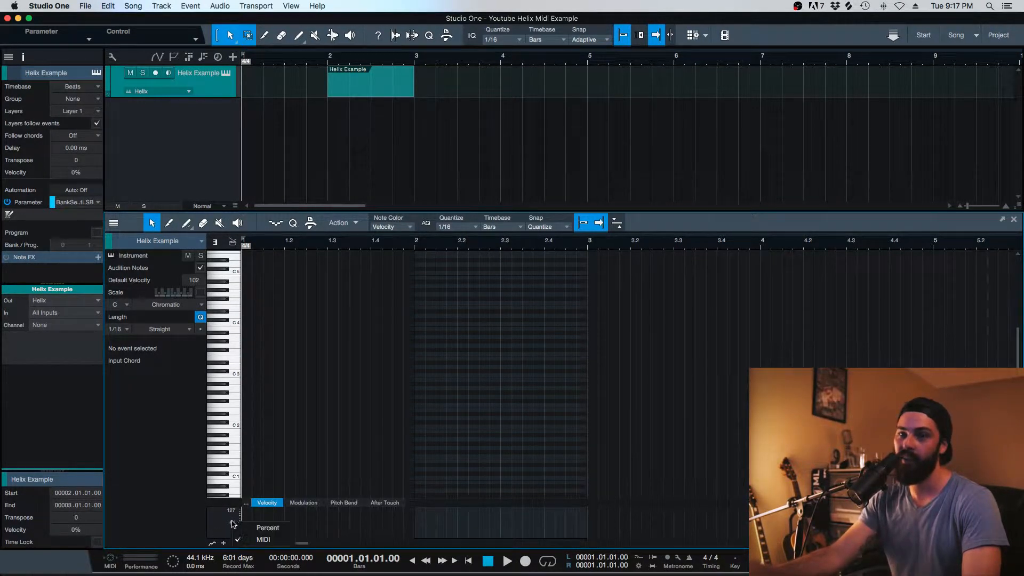
- Try the Percent value scale on the velocity lane and return it to MIDI
right_click(233, 525)
left_click(270, 528)
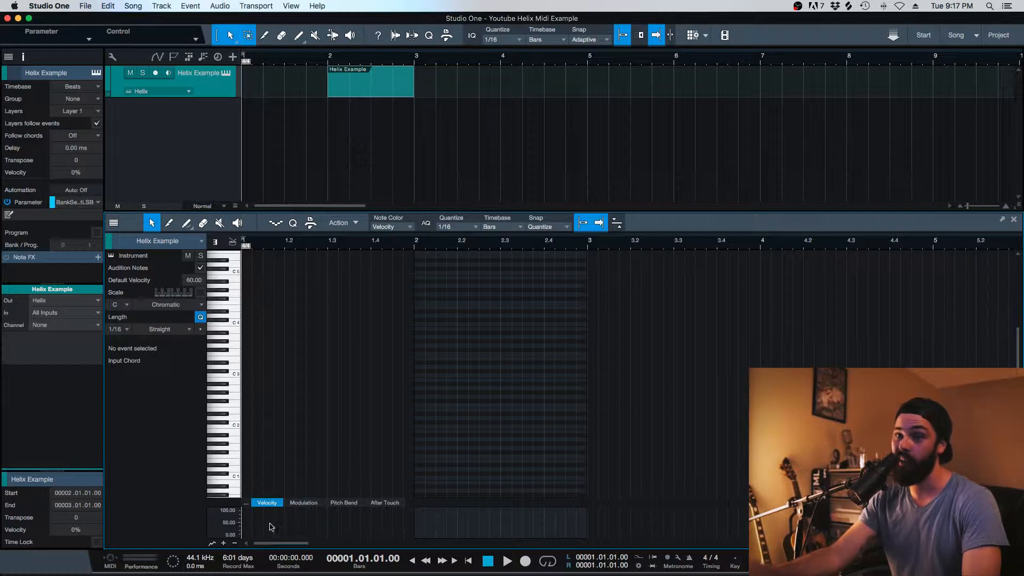
right_click(236, 523)
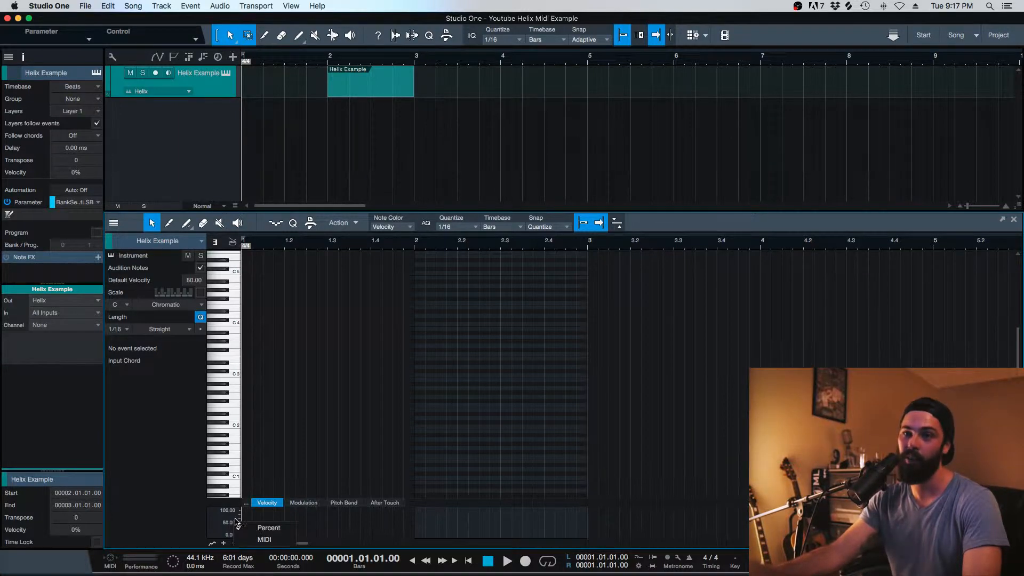
left_click(264, 539)
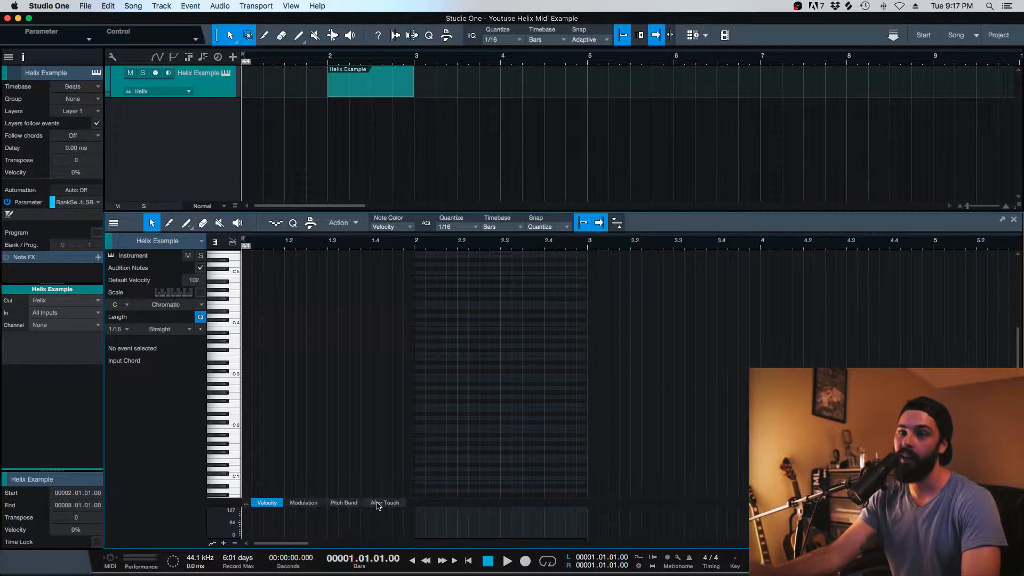
- Add two more automation lanes beneath the event's piano roll
left_click(224, 543)
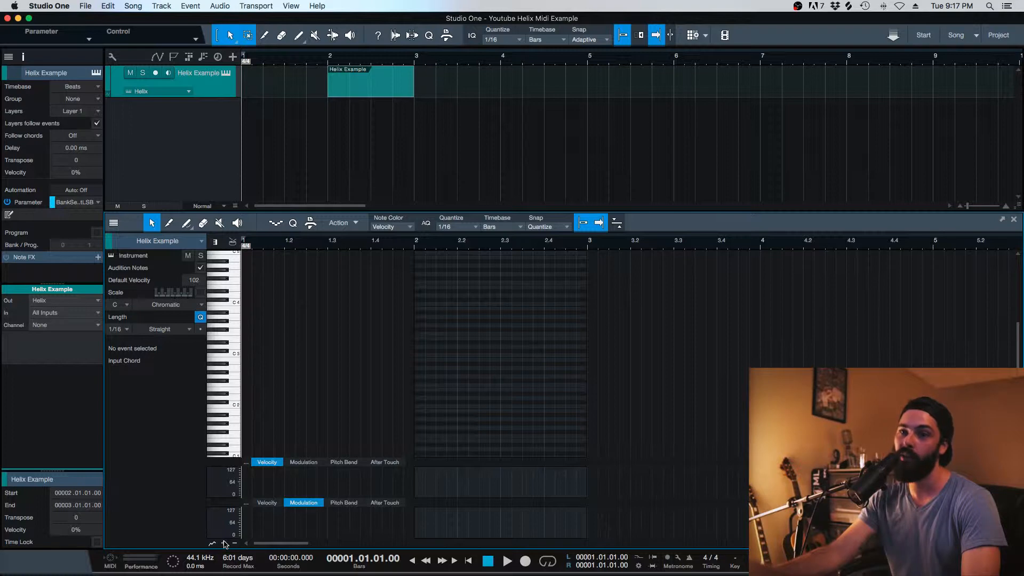
left_click(224, 543)
- Add Bank Select LSB (CC 32) and Program Change as automation parameters for the event's lanes
right_click(389, 421)
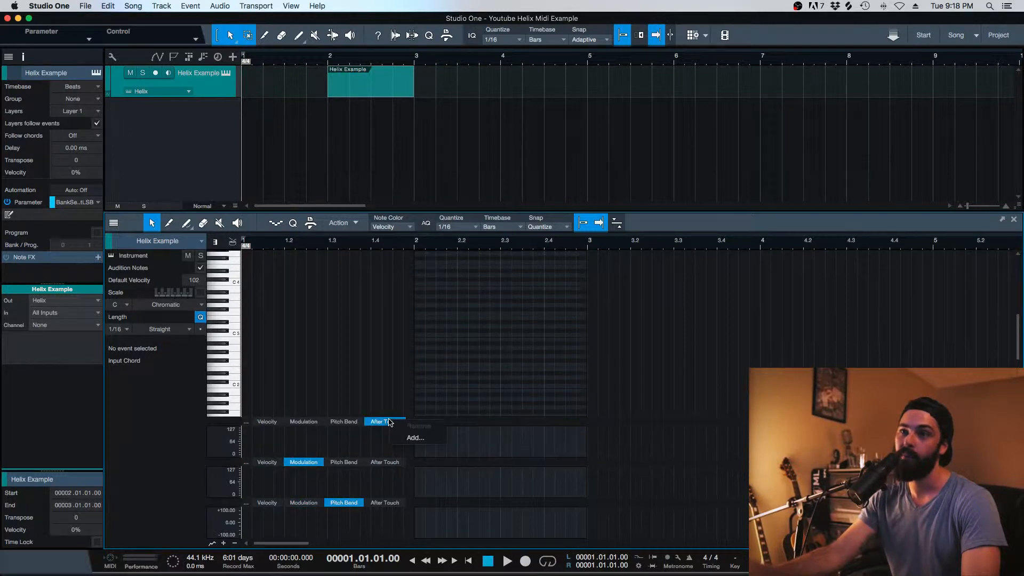
left_click(425, 441)
left_click(739, 143)
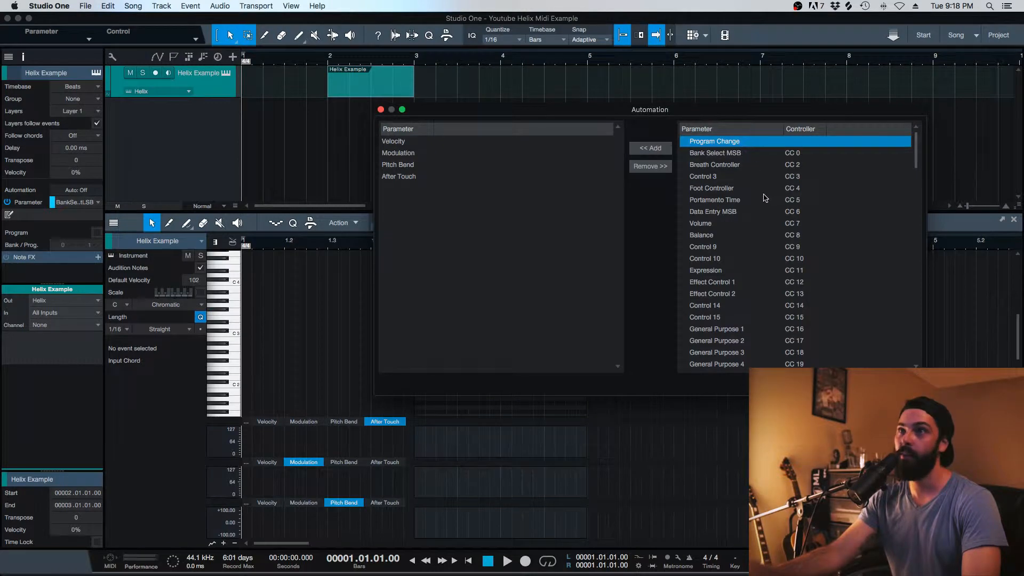
scroll(709, 258, "down", 7)
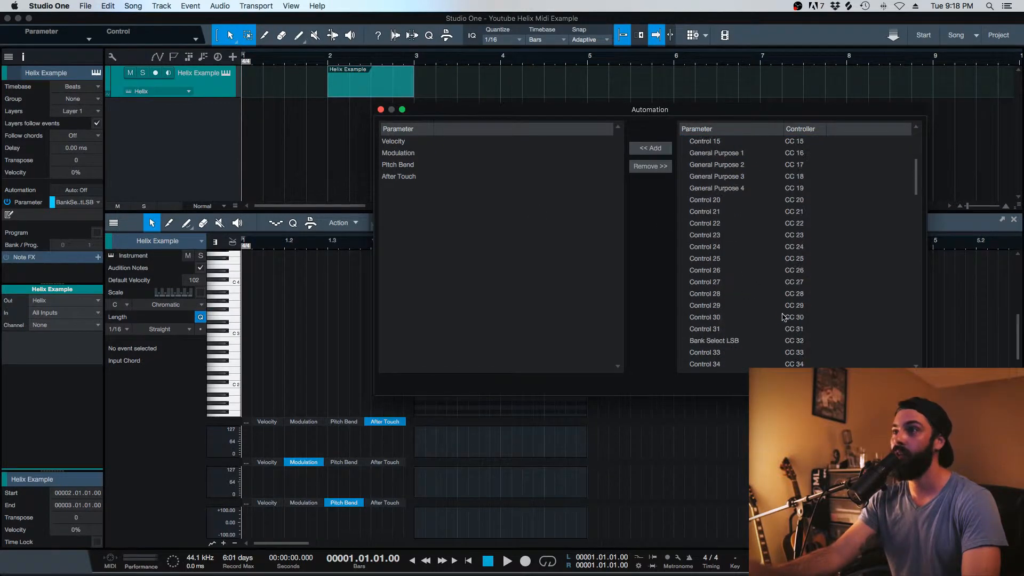
left_click(763, 269)
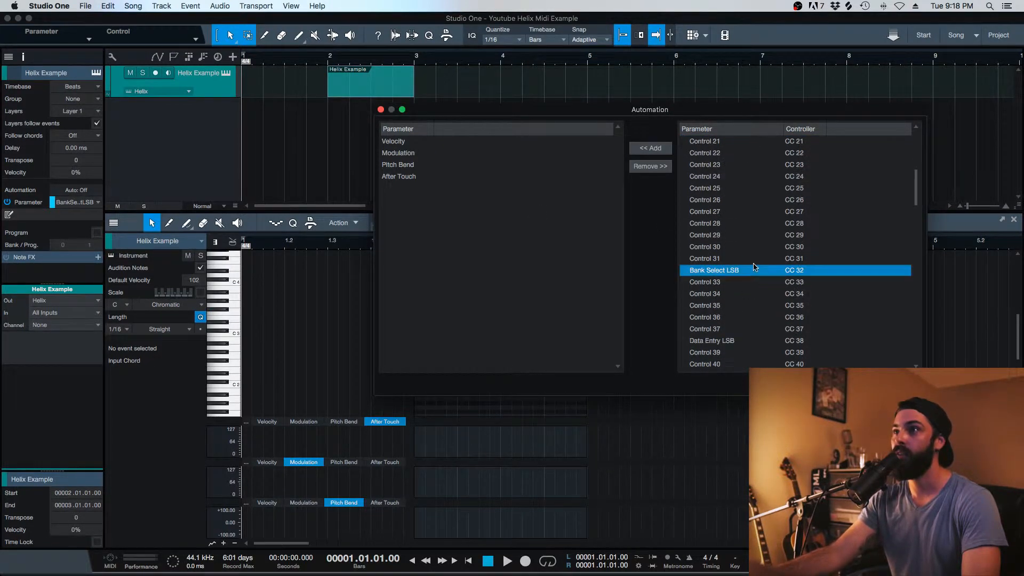
left_click(650, 148)
left_click(753, 142)
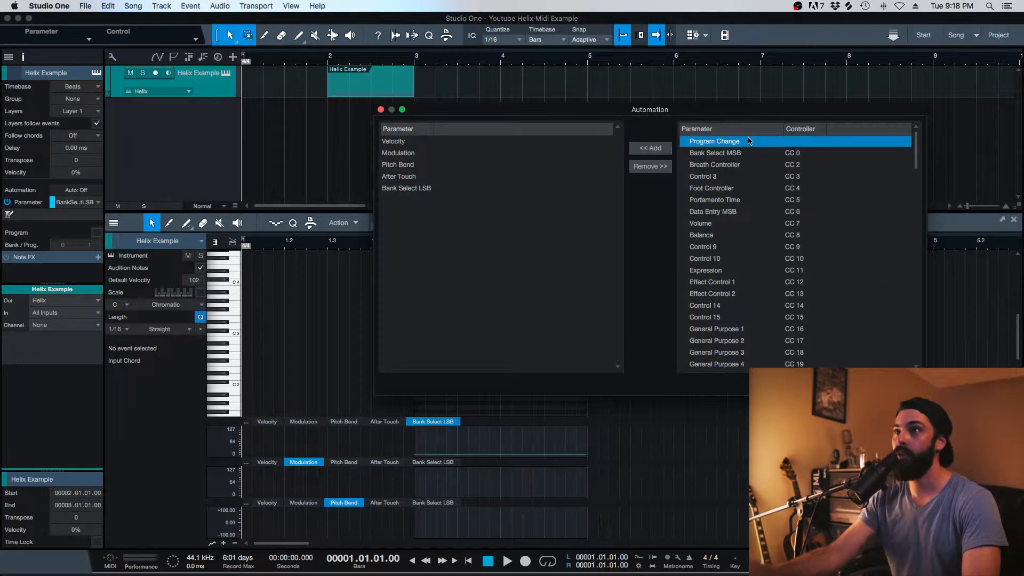
left_click(650, 148)
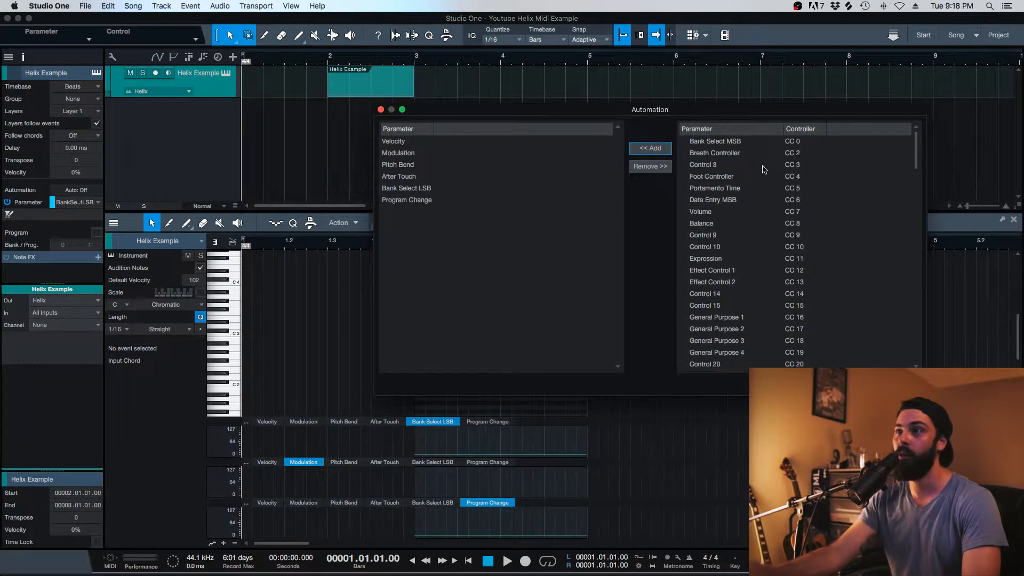
- Add Hold 2 OnOff (CC 69) as an automation parameter and close the parameter selection
scroll(763, 230, "down", 10)
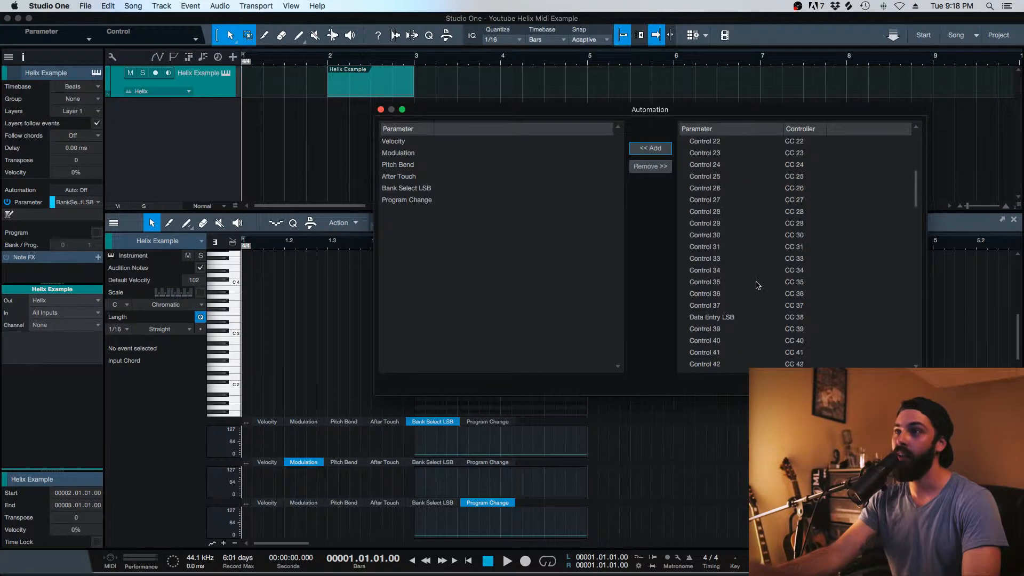
scroll(760, 292, "down", 9)
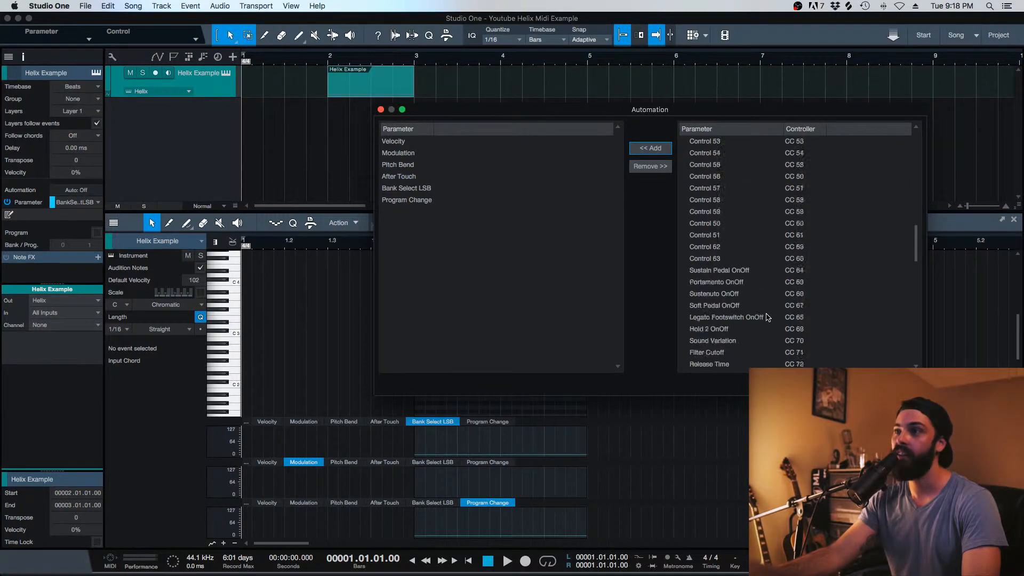
left_click(771, 262)
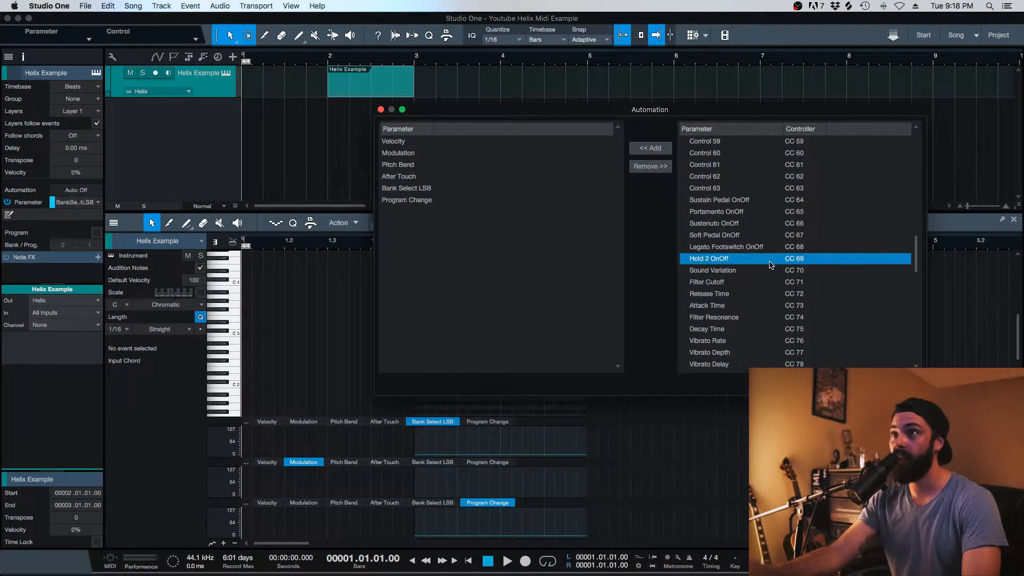
left_click(647, 149)
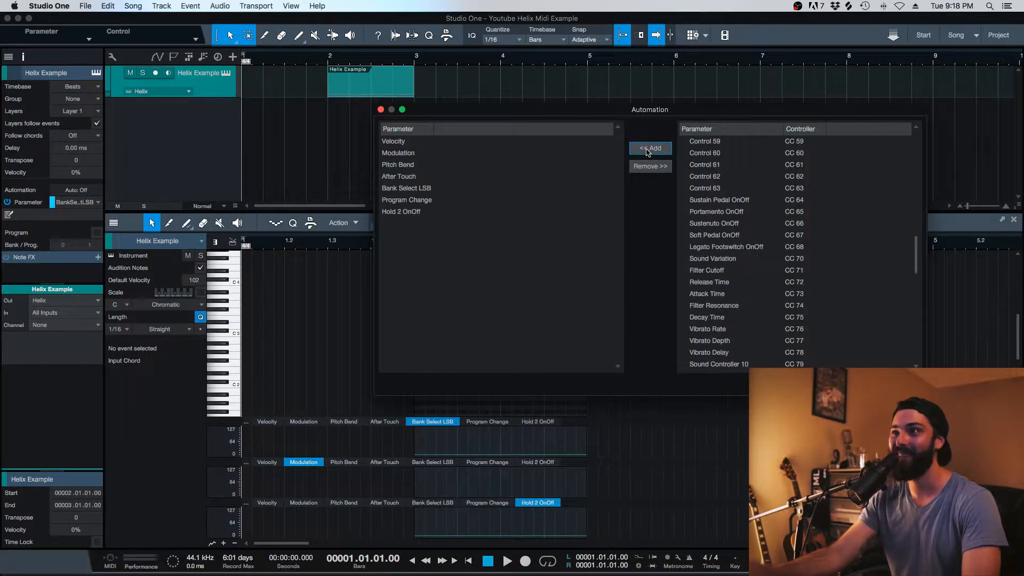
left_click(899, 384)
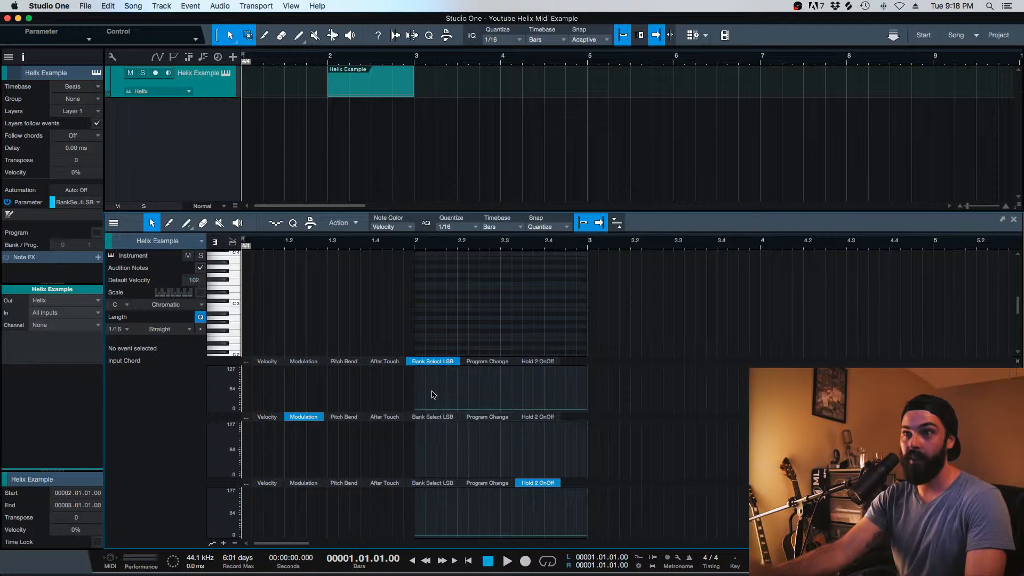
- Adjust bar 2's Bank Select LSB and Hold 2 OnOff automation with Program Change in the middle lane, and test it by playing from the start
mouse_move(426, 400)
left_mouse_down()
mouse_move(413, 429)
mouse_move(418, 414)
left_mouse_up()
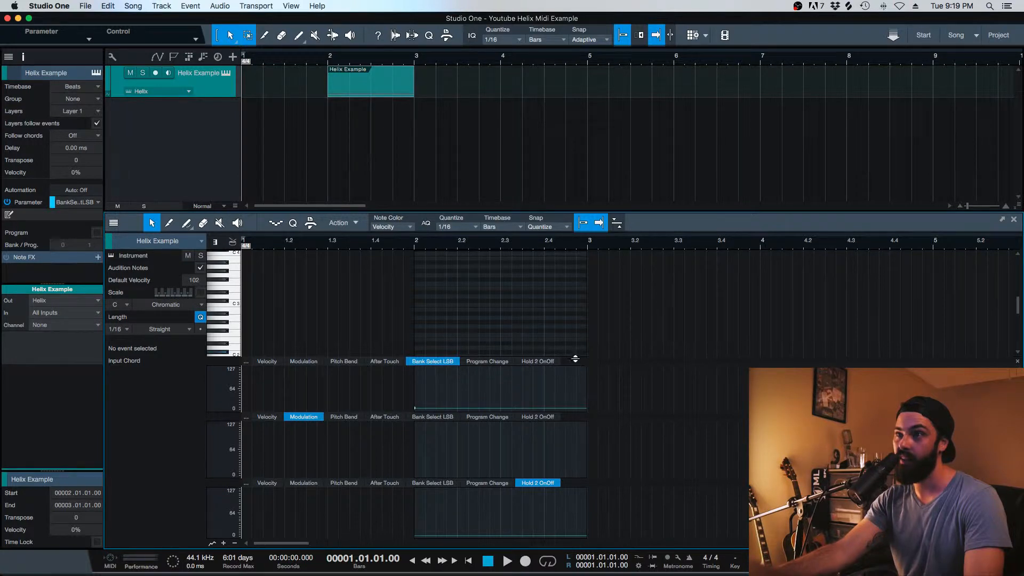
left_click_drag(576, 348, 575, 310)
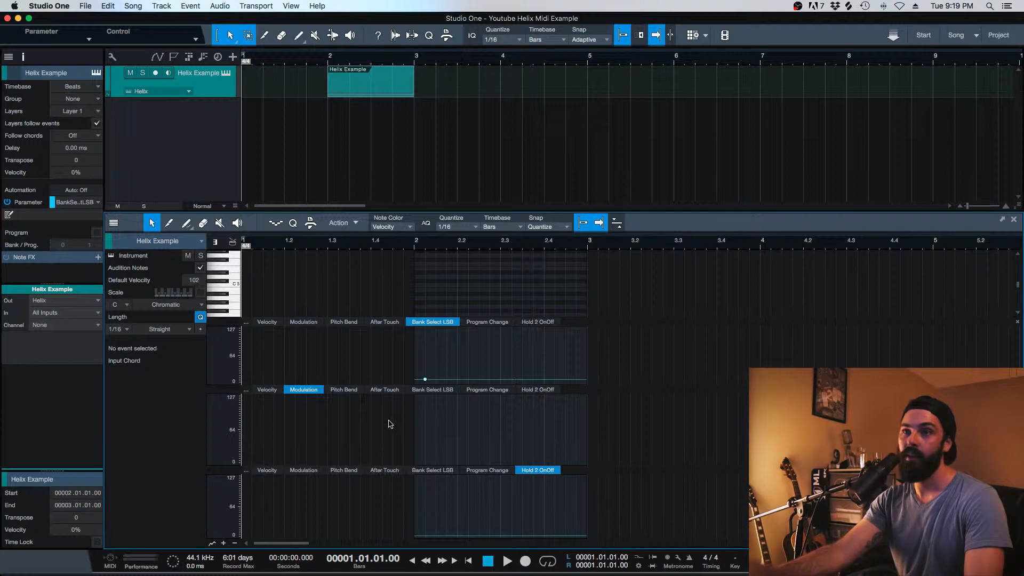
left_click(493, 389)
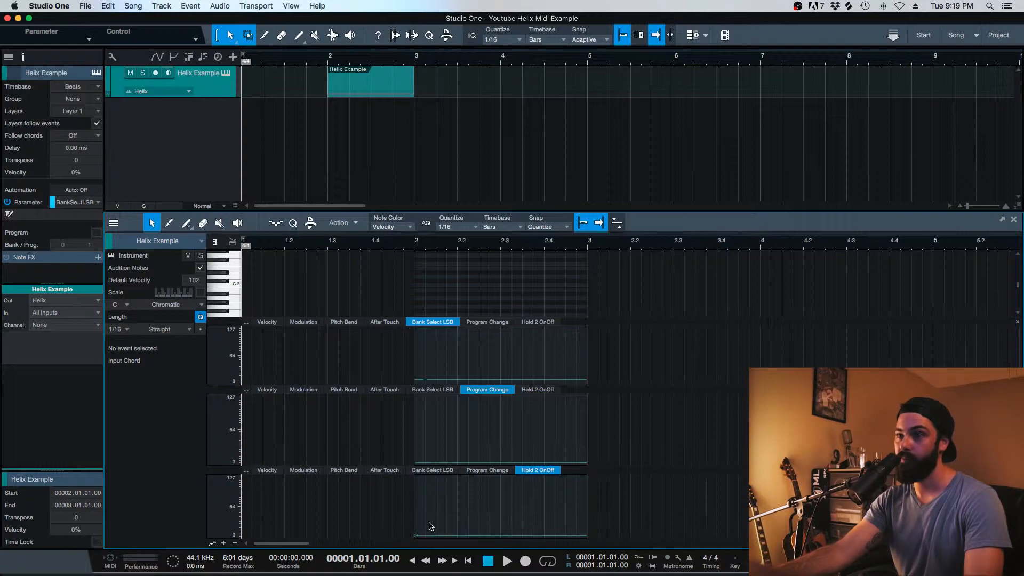
left_click_drag(432, 481, 431, 477)
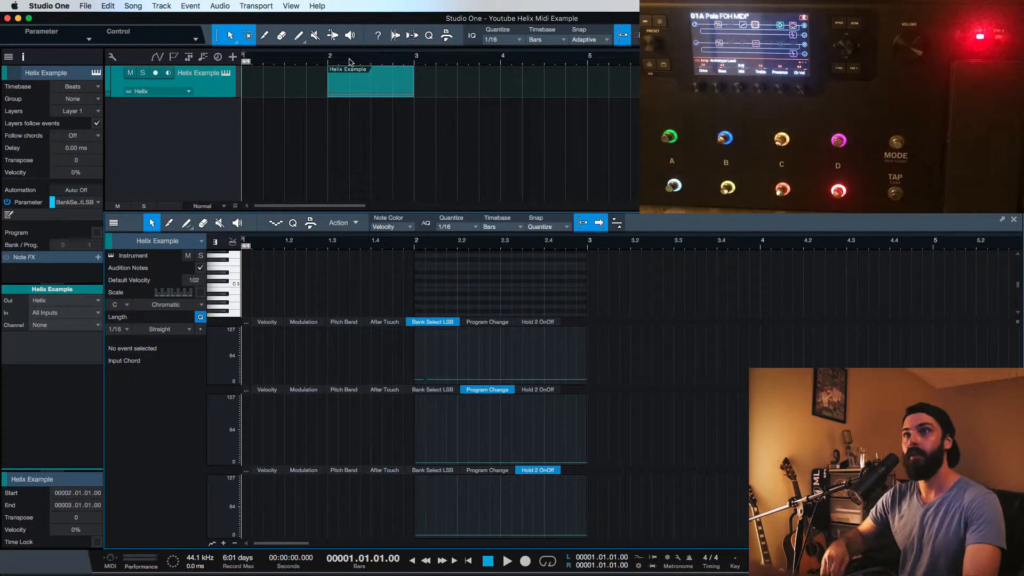
key("space")
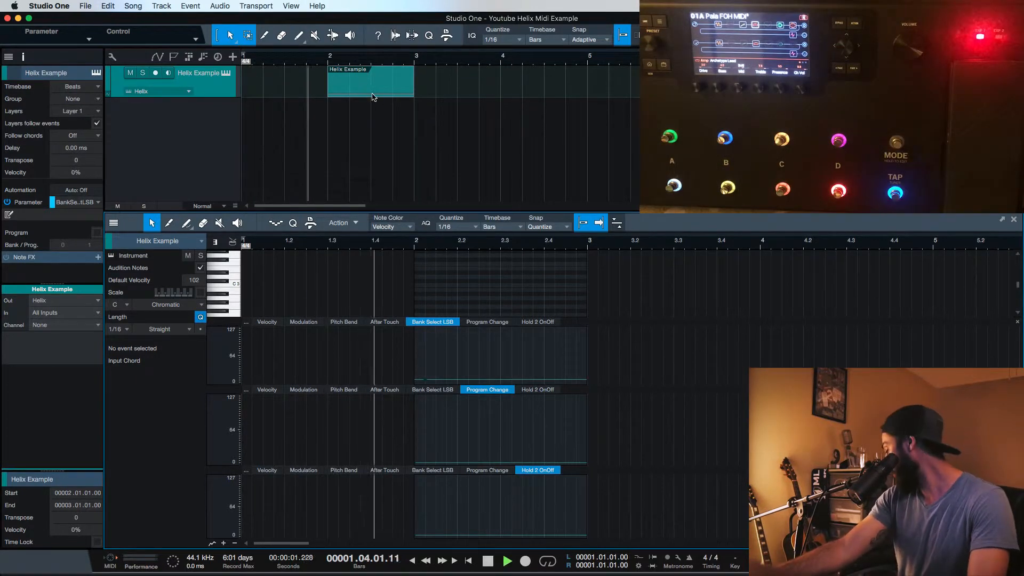
key("space")
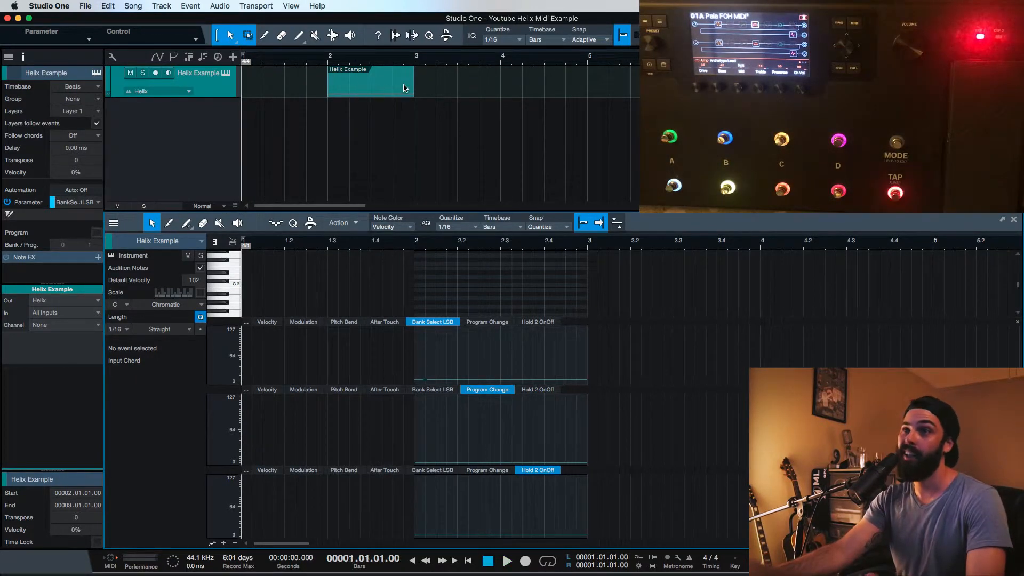
- Rename the event at bar 2 as Rhythm
right_click(369, 92)
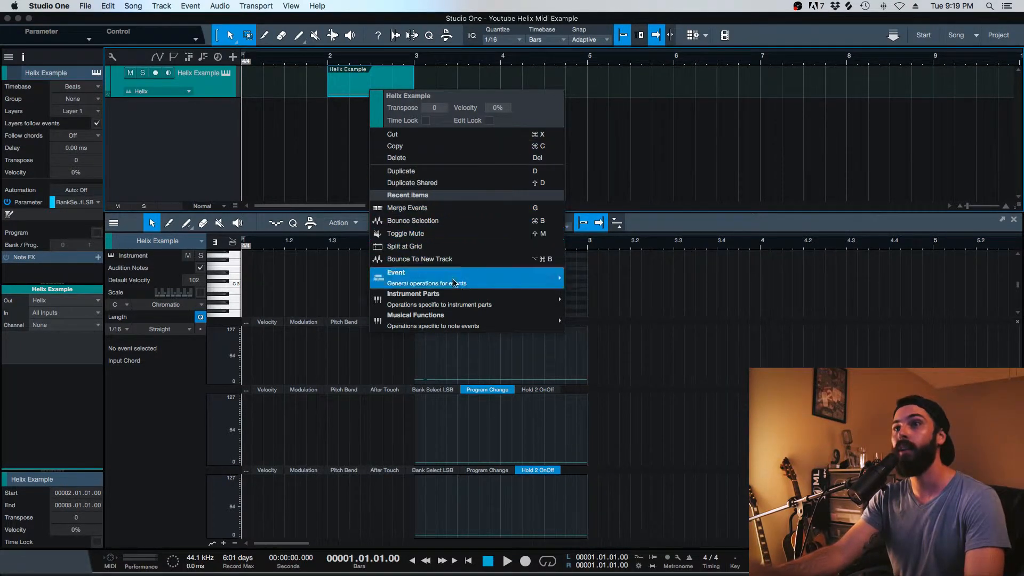
mouse_move(455, 283)
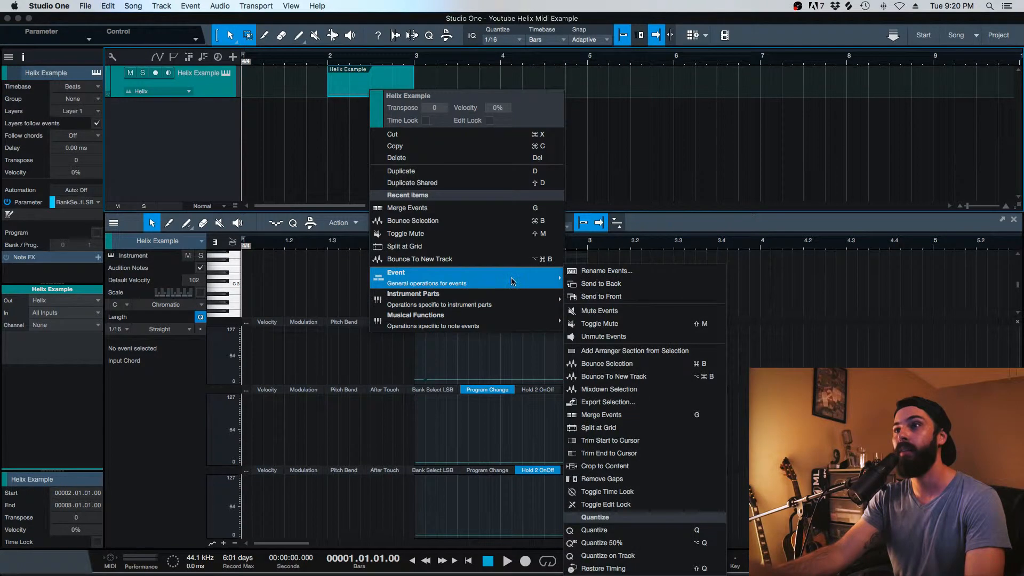
left_click(585, 273)
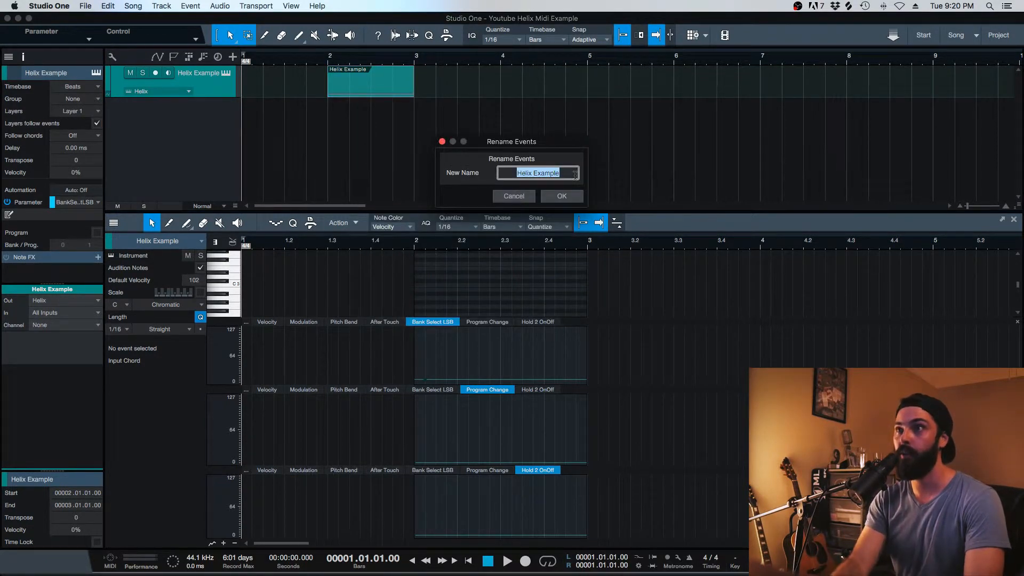
type("Rhythm")
key("Return")
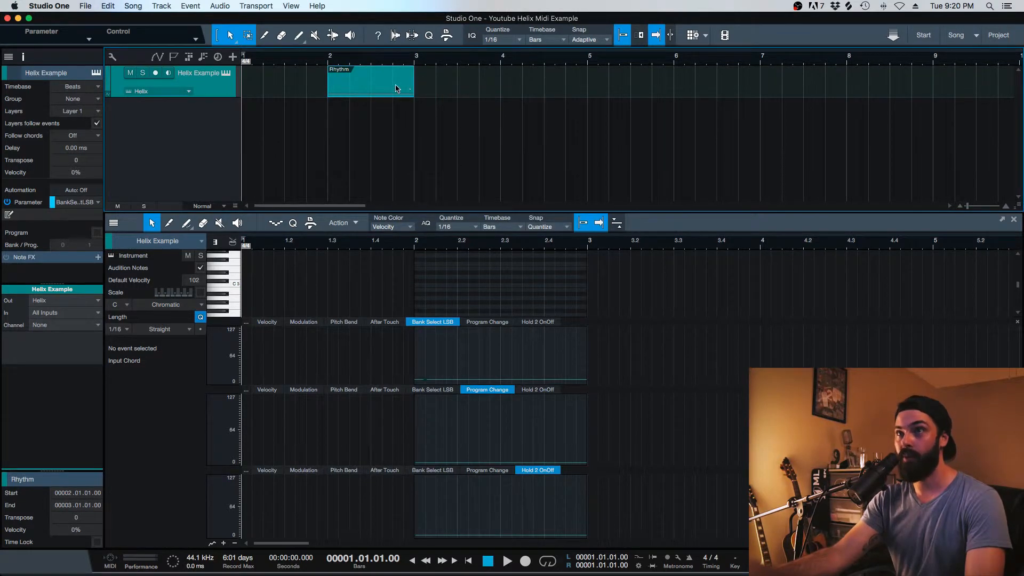
- Duplicate the Rhythm event into bar 3 and adjust the Hold 2 OnOff automation at the start of the copy
key("d")
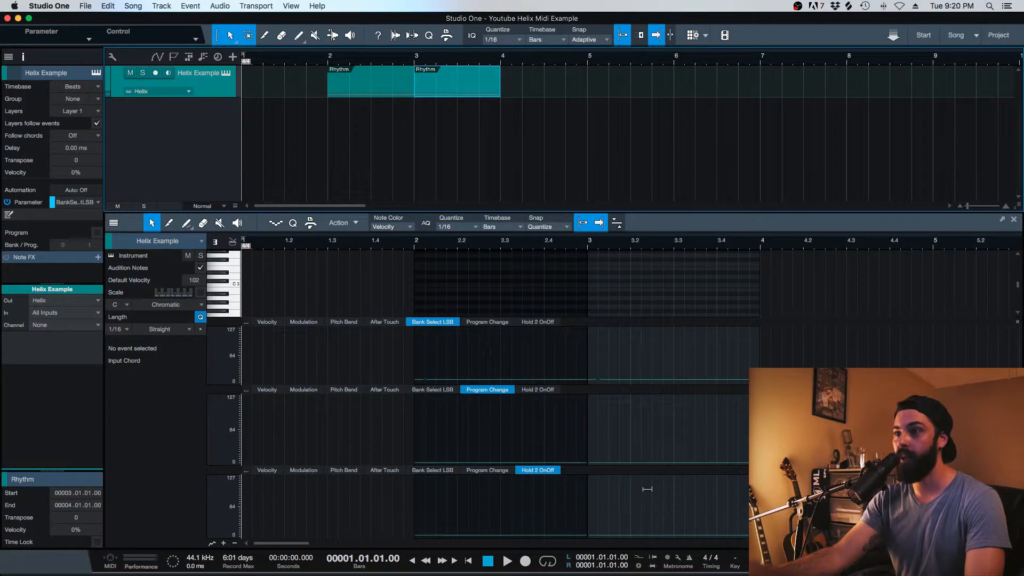
left_click(645, 486)
left_click_drag(645, 486, 644, 485)
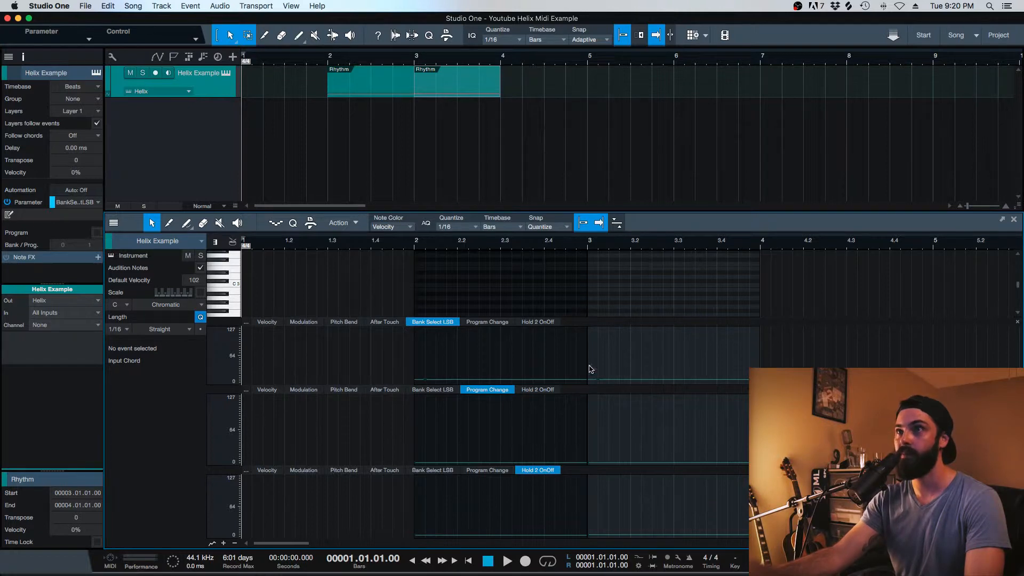
- Rename the bar 3 event as Lead followed by the guitarist's short name, and play the song to test the change
right_click(431, 73)
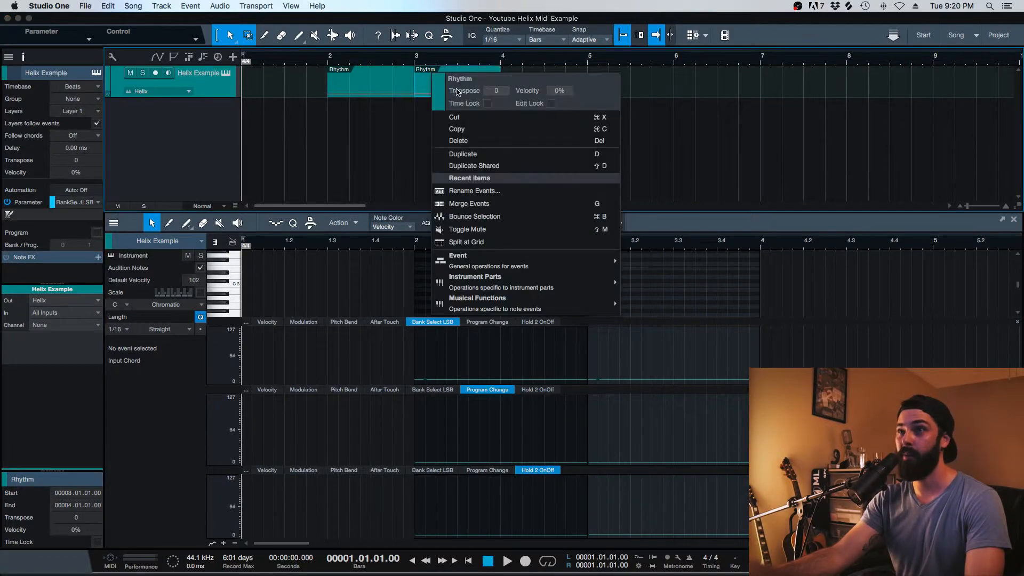
left_click(611, 194)
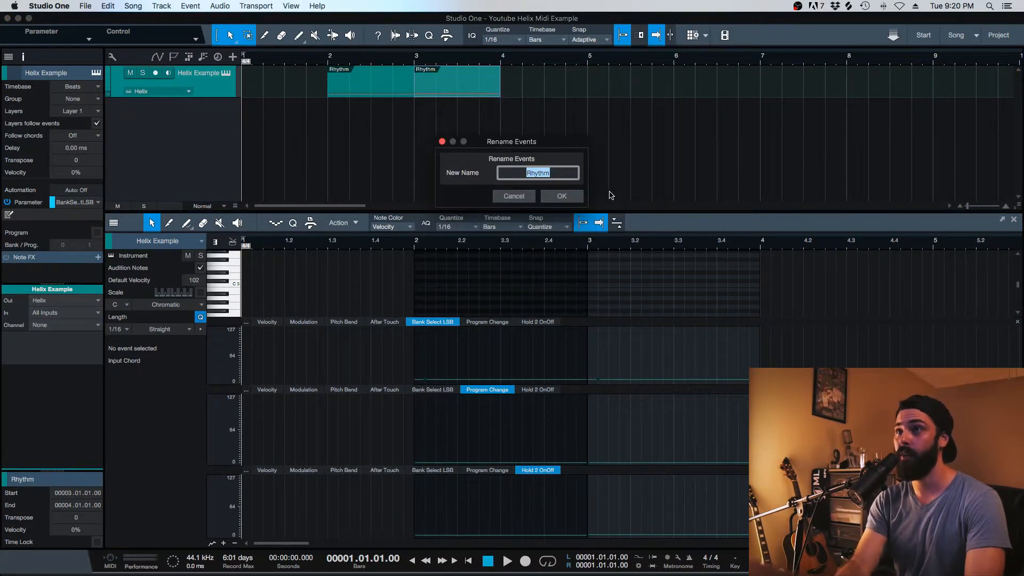
type("Lead")
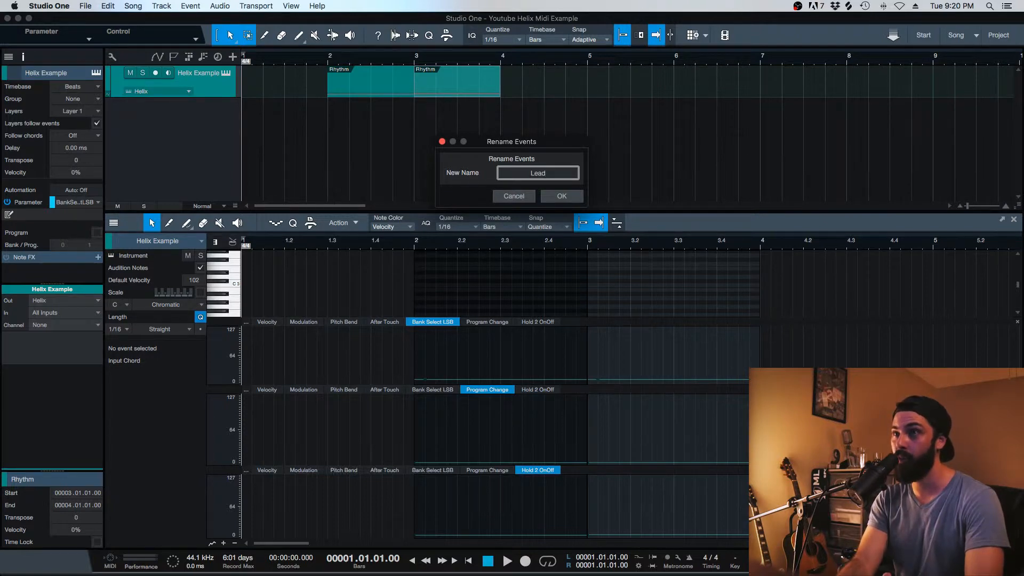
type(" Tay")
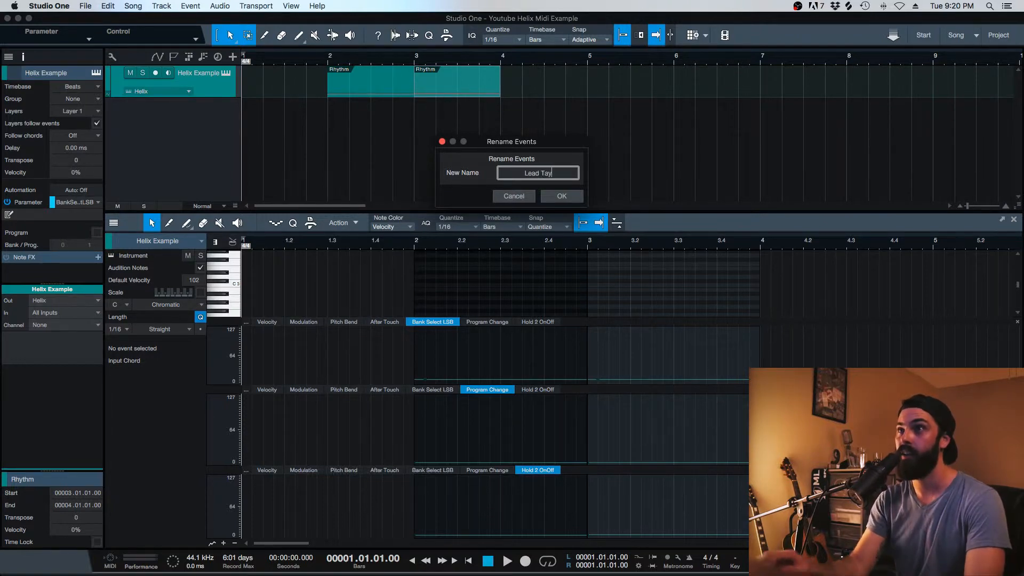
key("Return")
key("space")
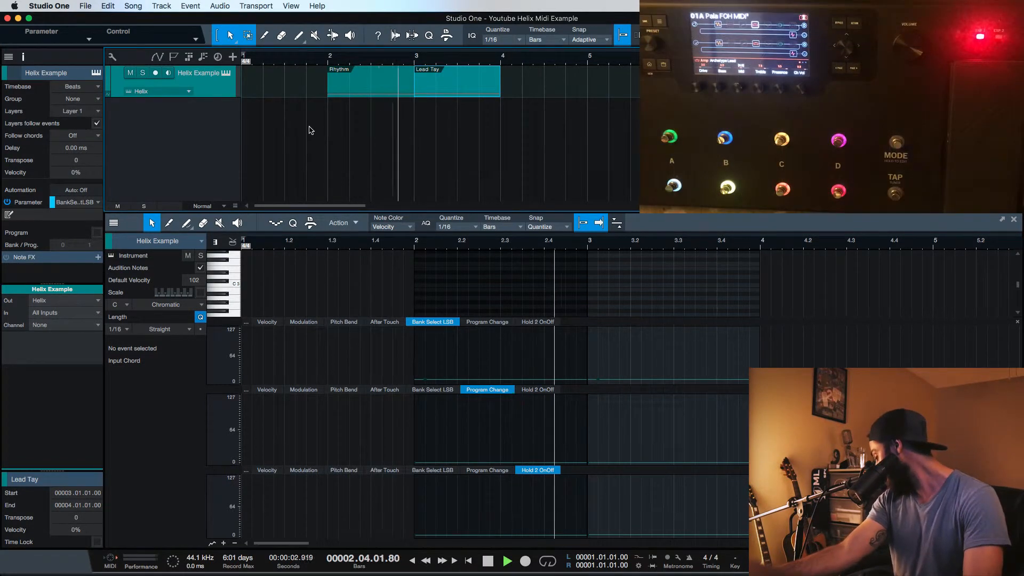
key("space")
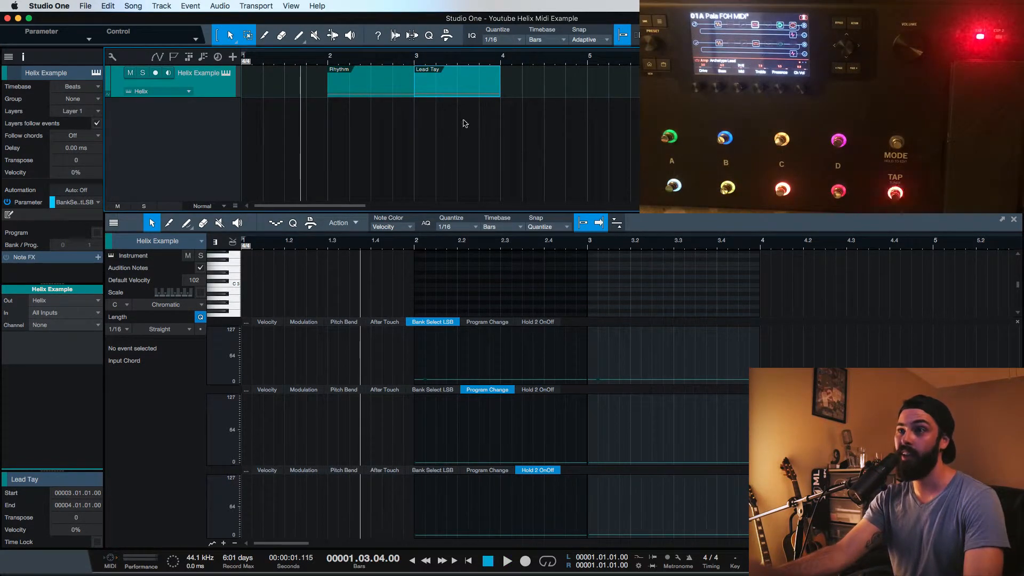
- Adjust the Program Change automation at the start of the bar 3 event and play through both events to test the Helix
left_click(632, 401)
left_click_drag(632, 399, 633, 400)
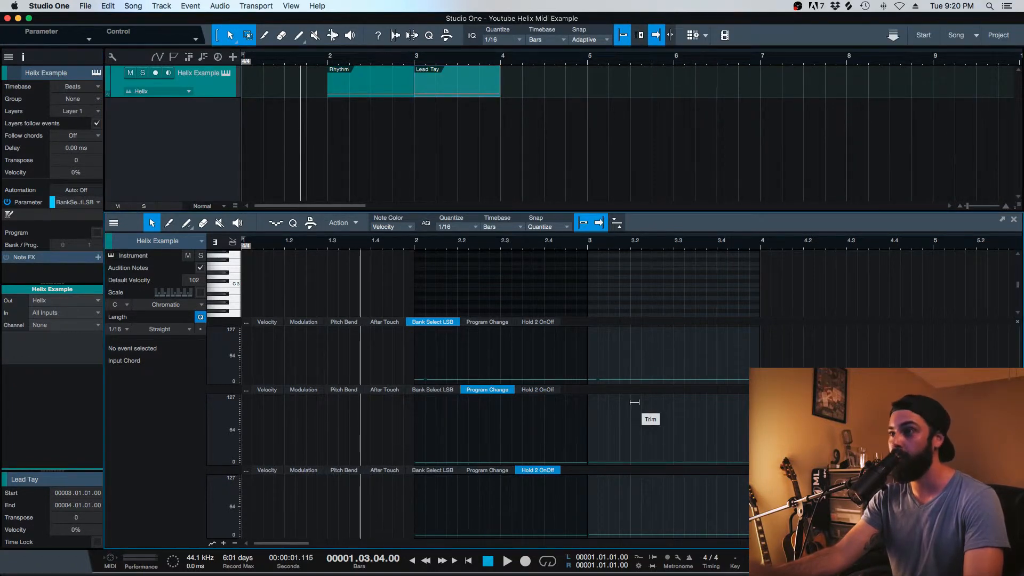
key("space")
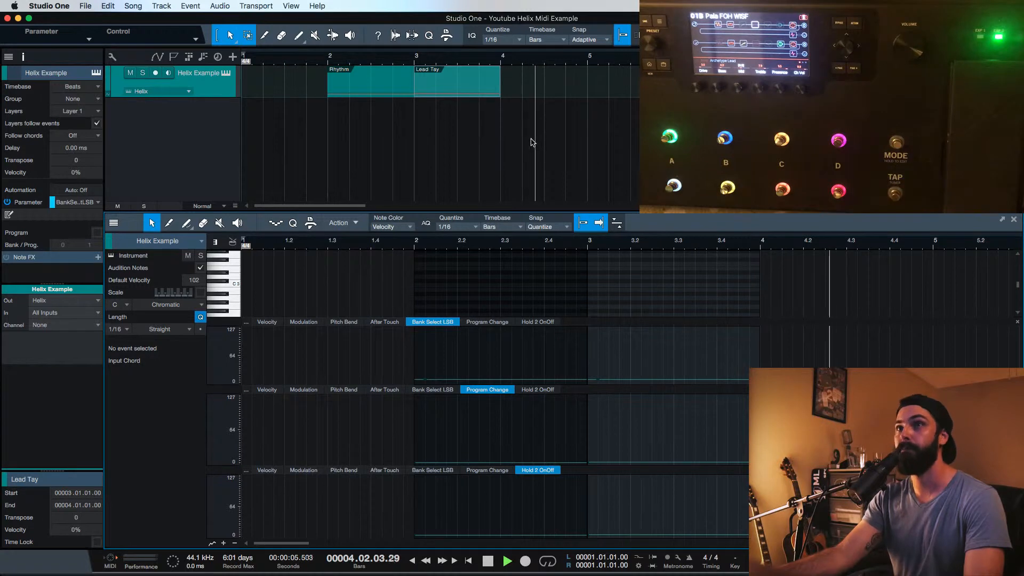
key("space")
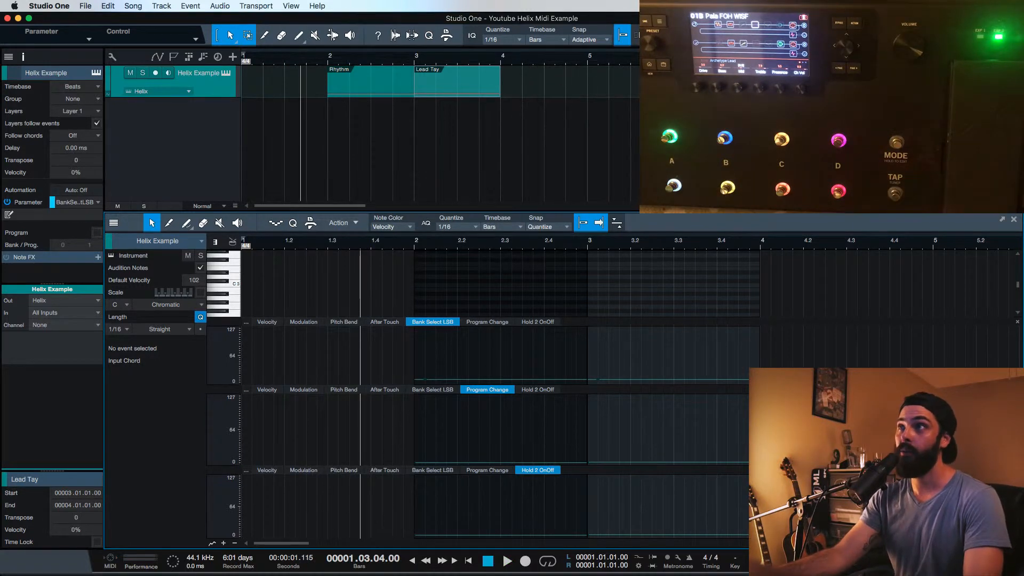
- Switch to the song Pala Set Backing Tracks Small Show (Helix Midi) and view the Helix patch change events across its arrangement
left_click(975, 36)
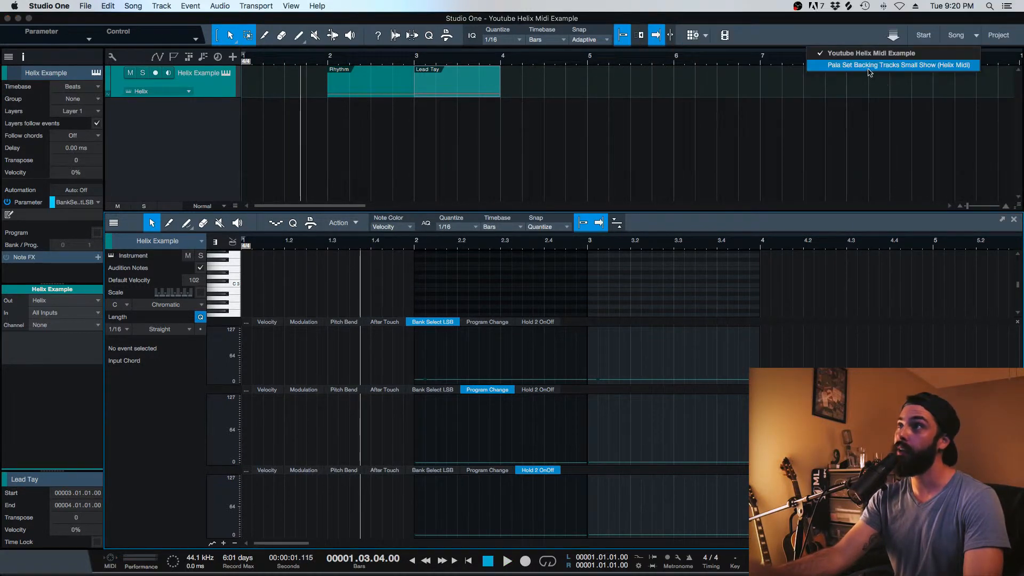
left_click(869, 65)
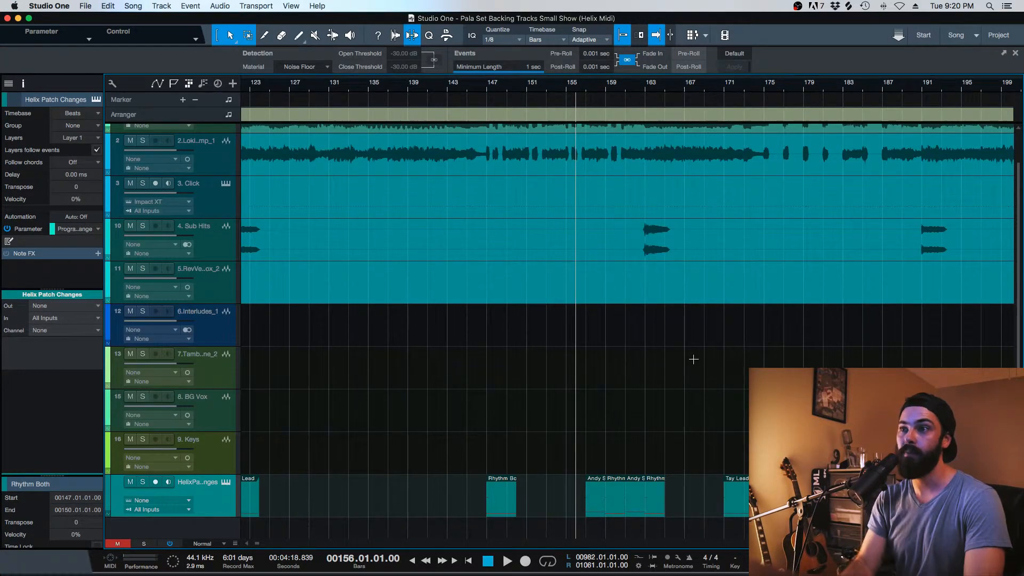
key("w")
key("w")
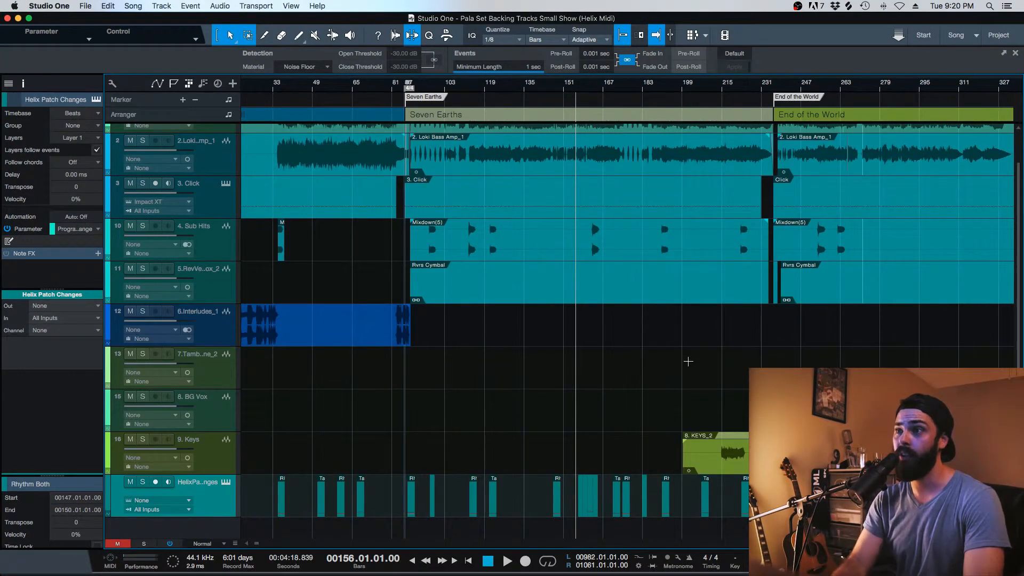
- Examine the Helix patch change events across the later songs of the set
scroll(693, 359, "right", 3)
scroll(692, 359, "right", 3)
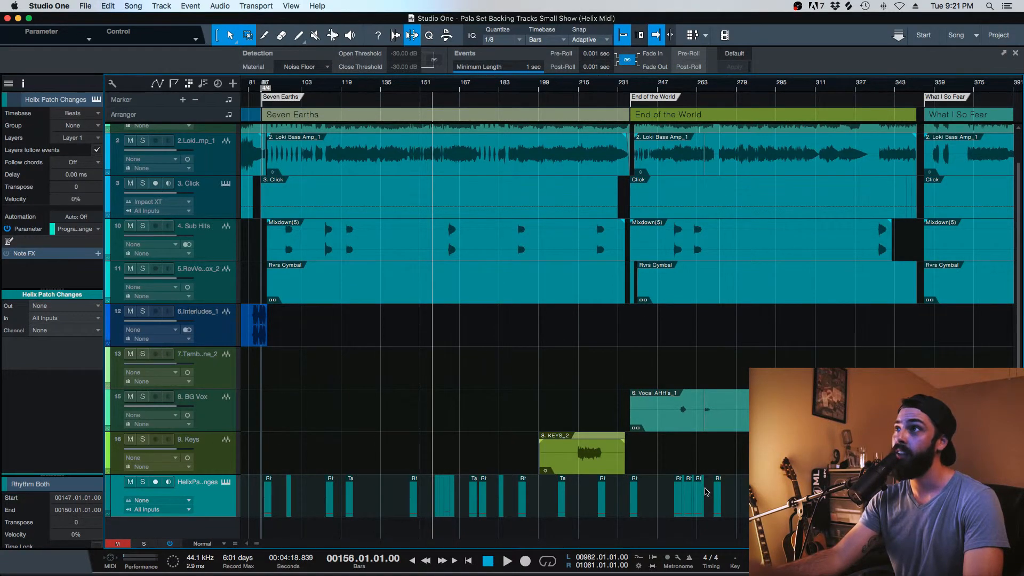
scroll(705, 488, "right", 15)
key("z")
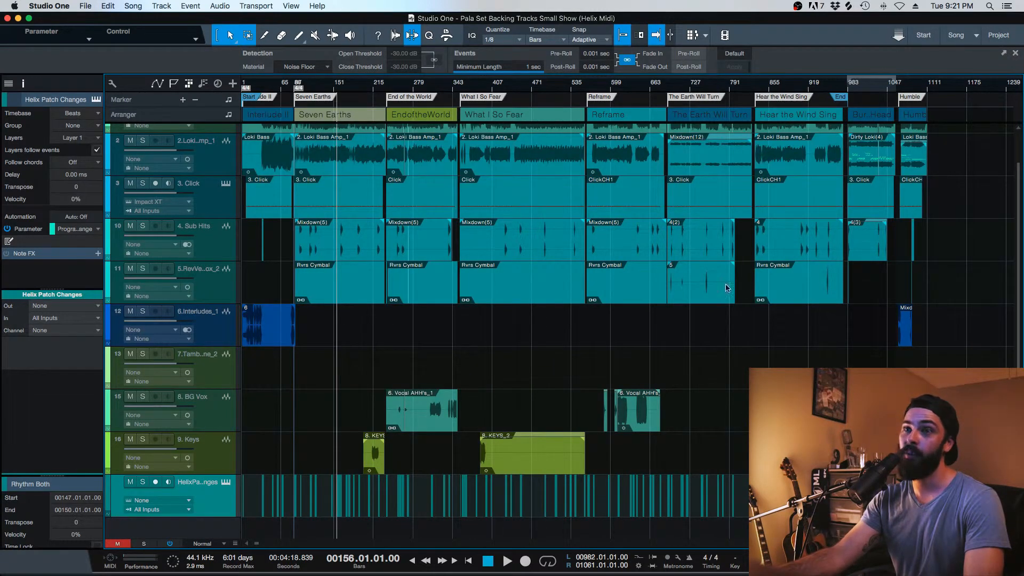
- Return to the beginning of the set and place the playback cursor at bar 3, where Interlude II starts
key("comma")
key("e")
key("e")
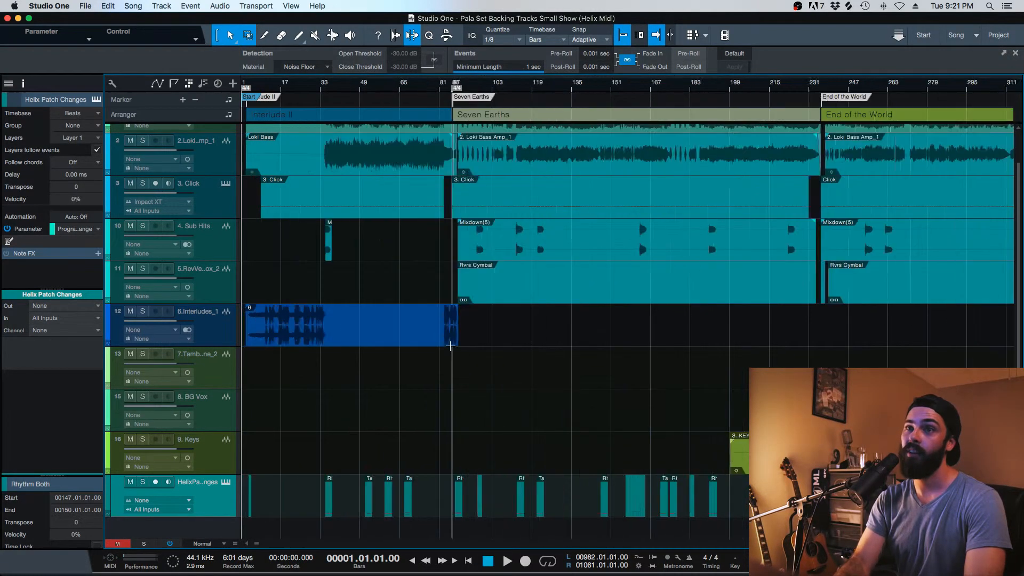
key("e")
key("e")
key("e")
key("e")
key("e")
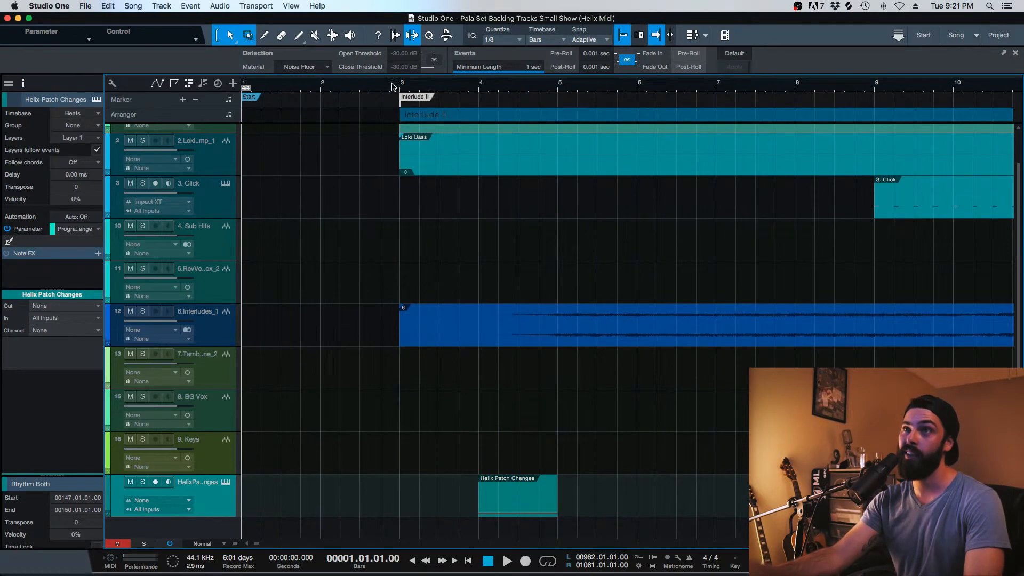
left_click(400, 86)
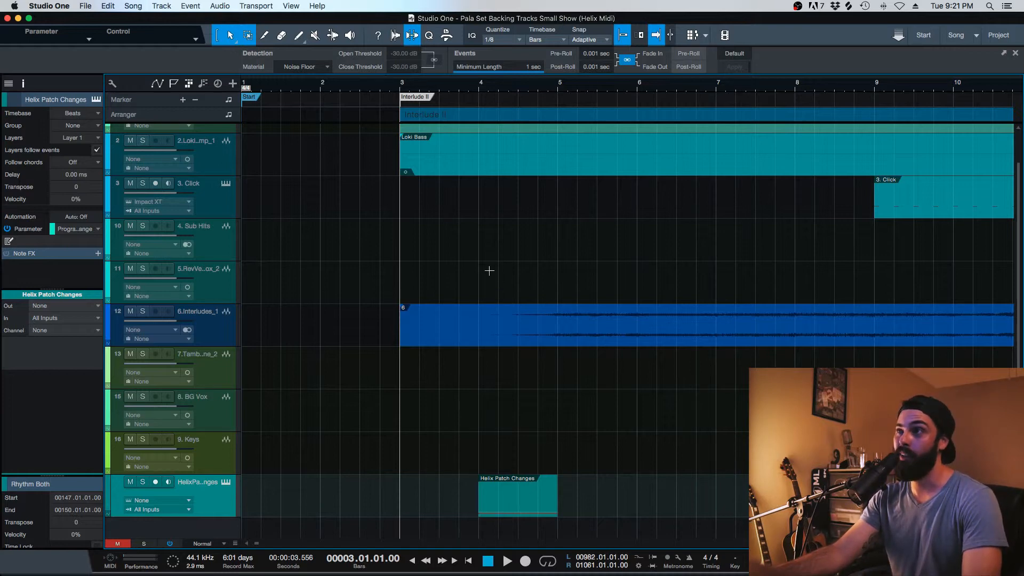
- Examine the Helix patch change events from Interlude II outward until the whole set is in view
key("w")
key("w")
key("w")
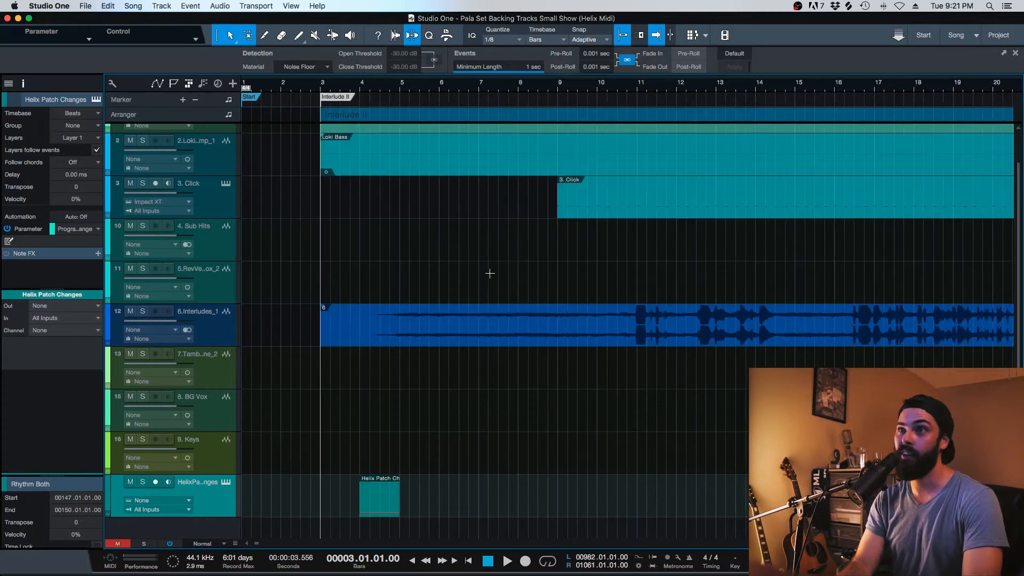
key("w")
key("shift+w")
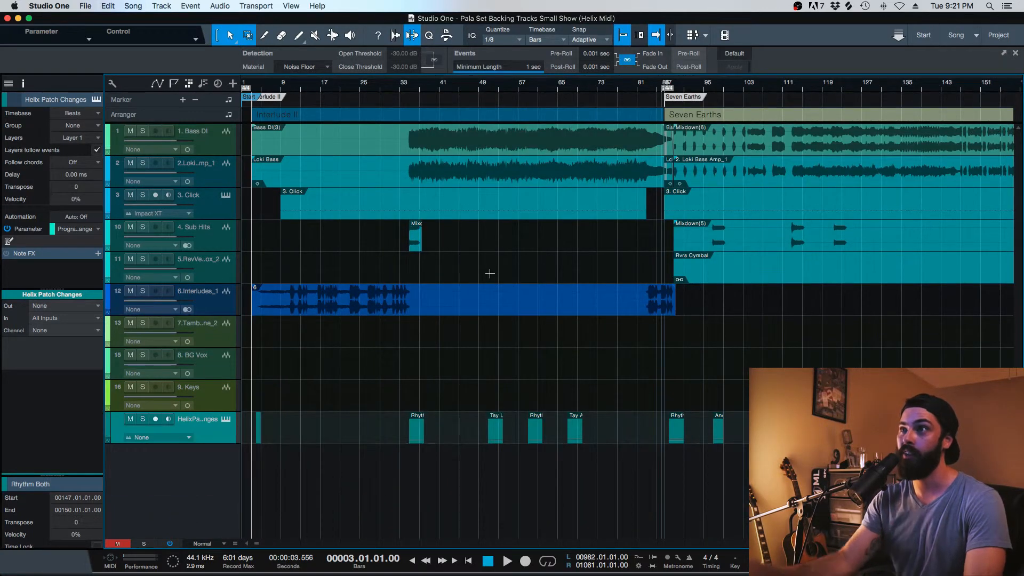
key("w")
key("w")
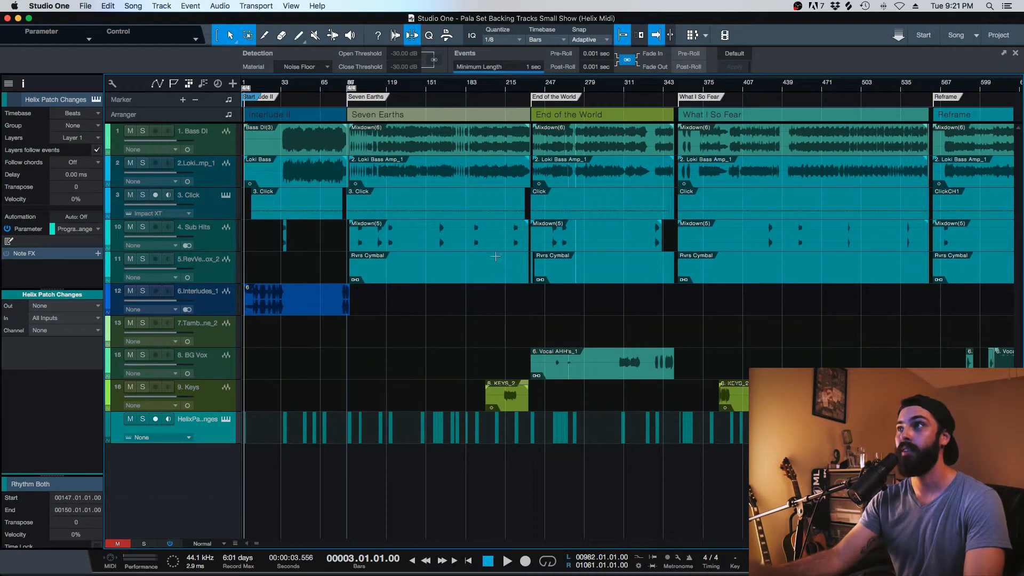
key("w")
key("w")
key("w")
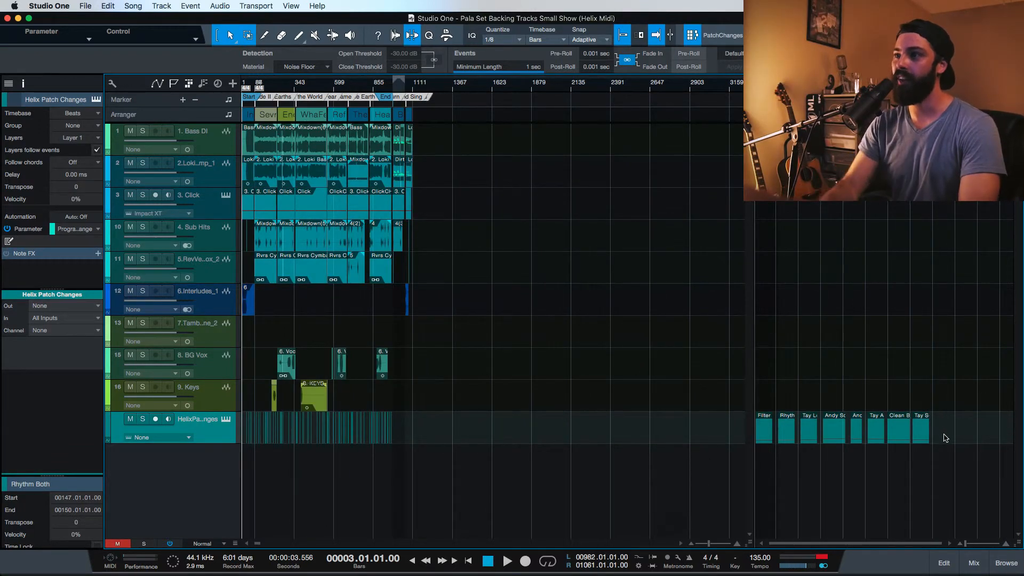
- Inspect the reusable Helix patch events stored beyond the end of the set, such as Rhythm Both and Clean Both
key("e")
key("e")
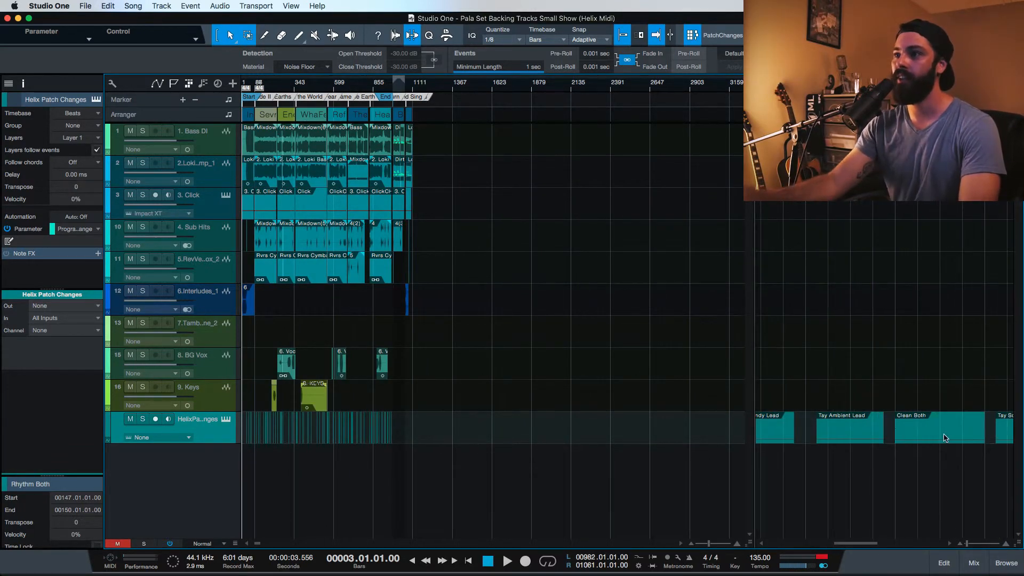
scroll(873, 425, "left", 5)
key("w")
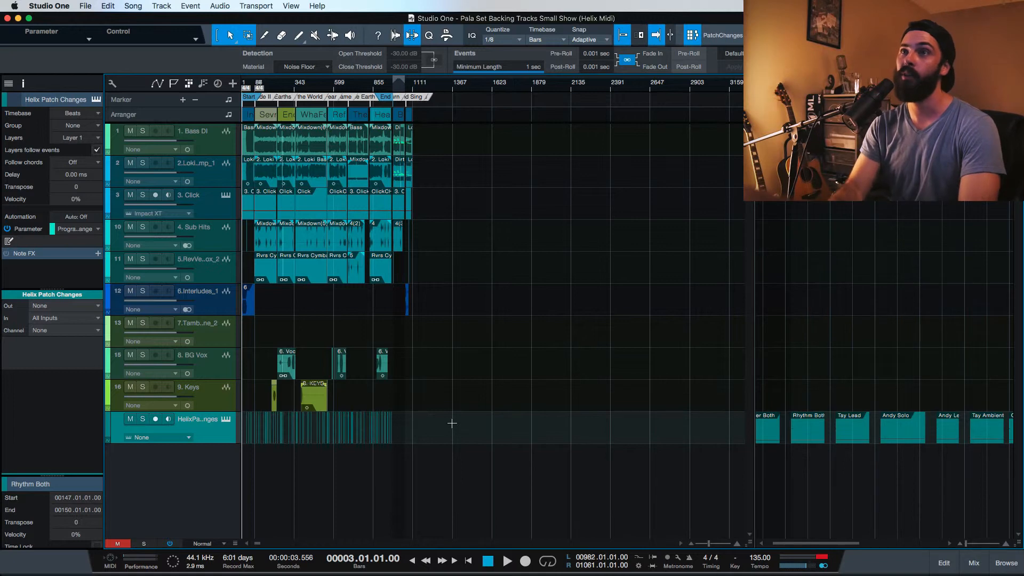
- Examine how the reusable patch events are distributed along the Helix track, from Interlude II through Hear the Wind Sing
key("e")
key("e")
key("e")
key("e")
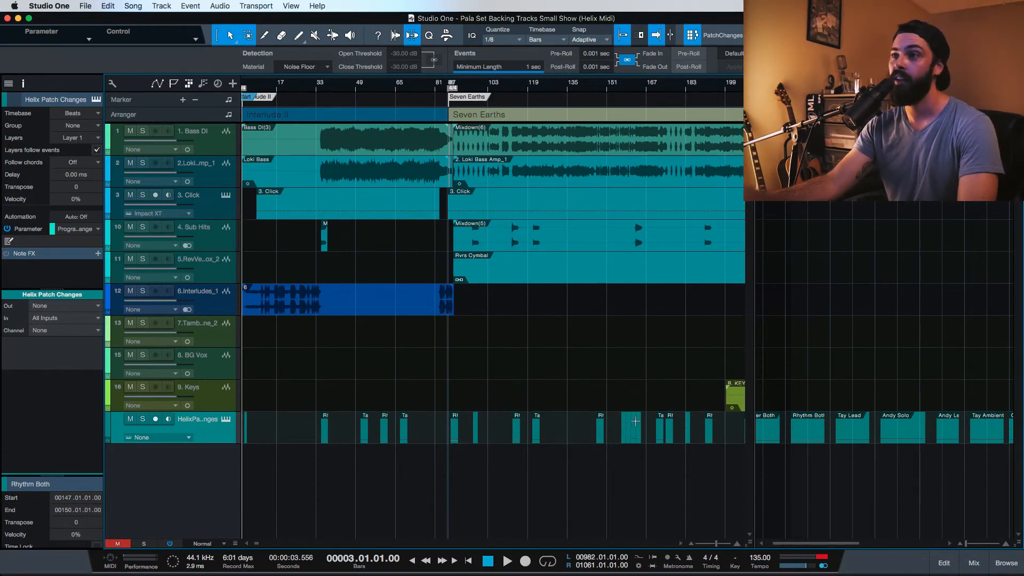
scroll(635, 421, "right", 20)
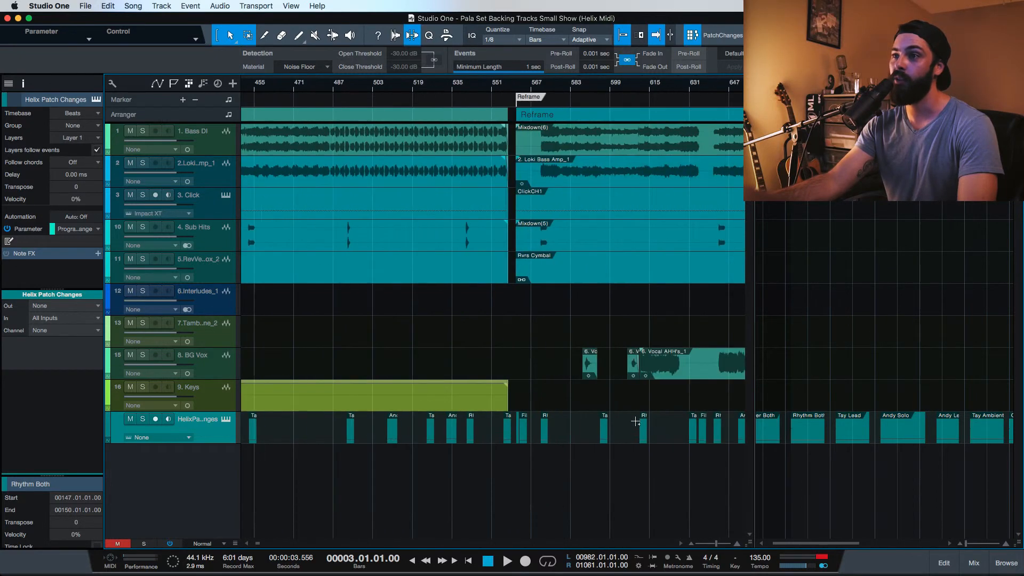
scroll(635, 421, "right", 6)
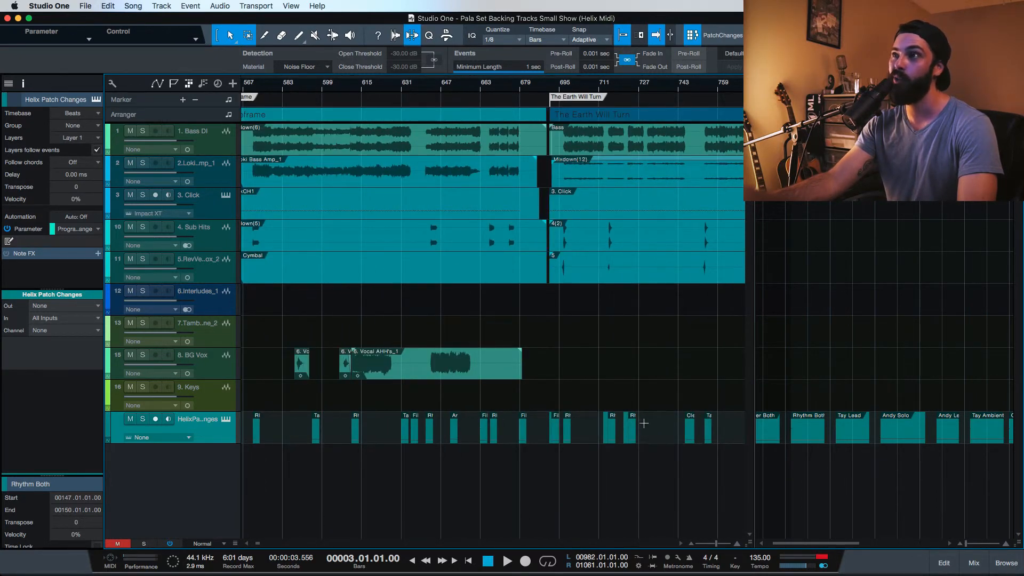
key("e")
key("e")
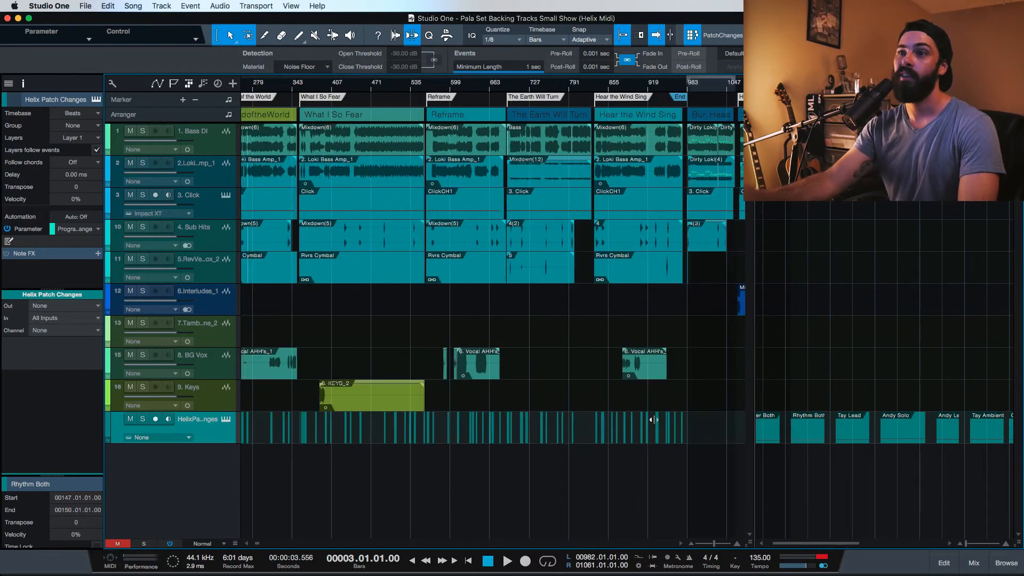
scroll(651, 421, "left", 5)
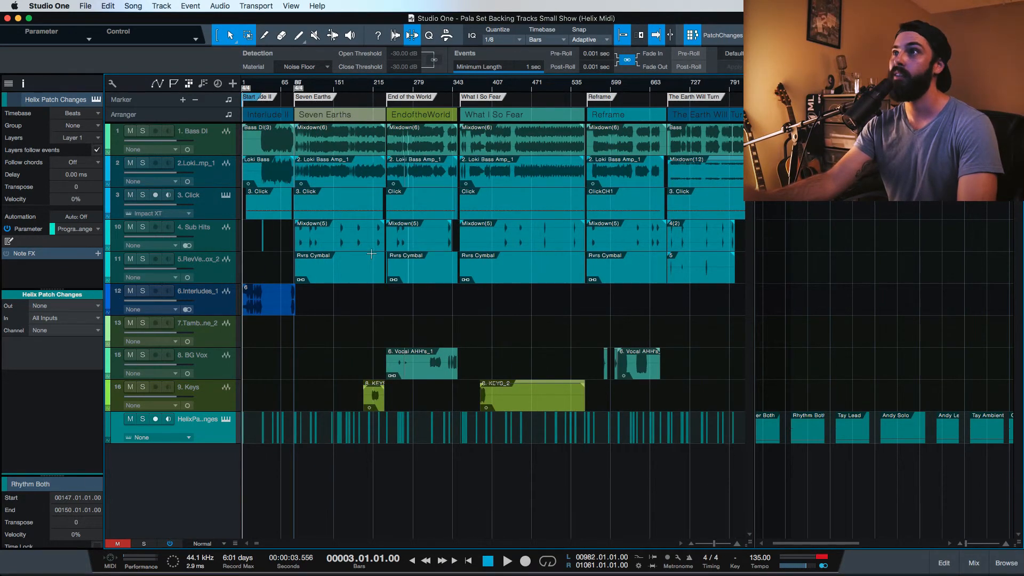
- Consult the MIDI CC table in the Helix LT manual in Preview, and switch to the Studio One song Youtube Helix Midi Example
key("super+Tab")
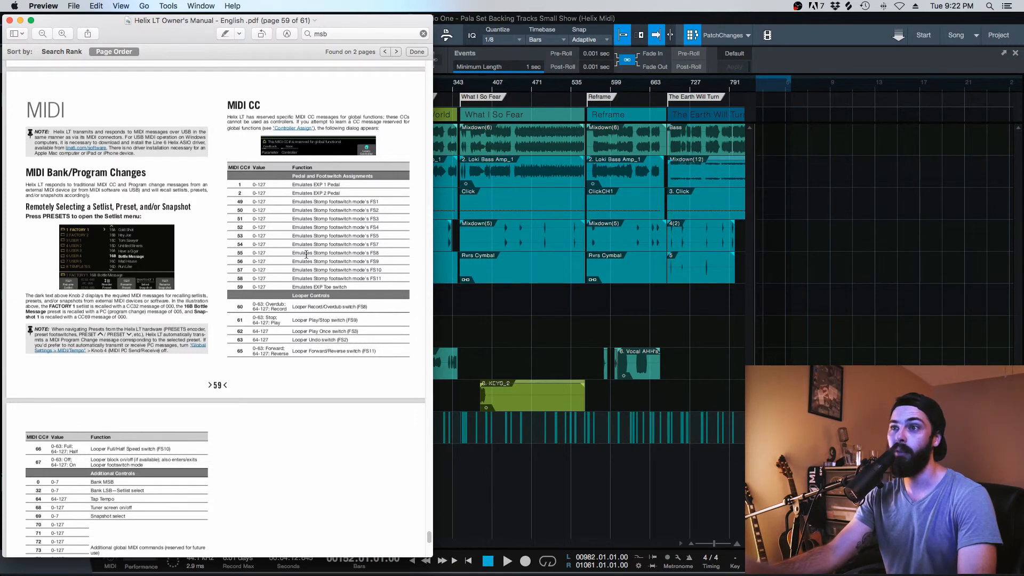
left_click(590, 476)
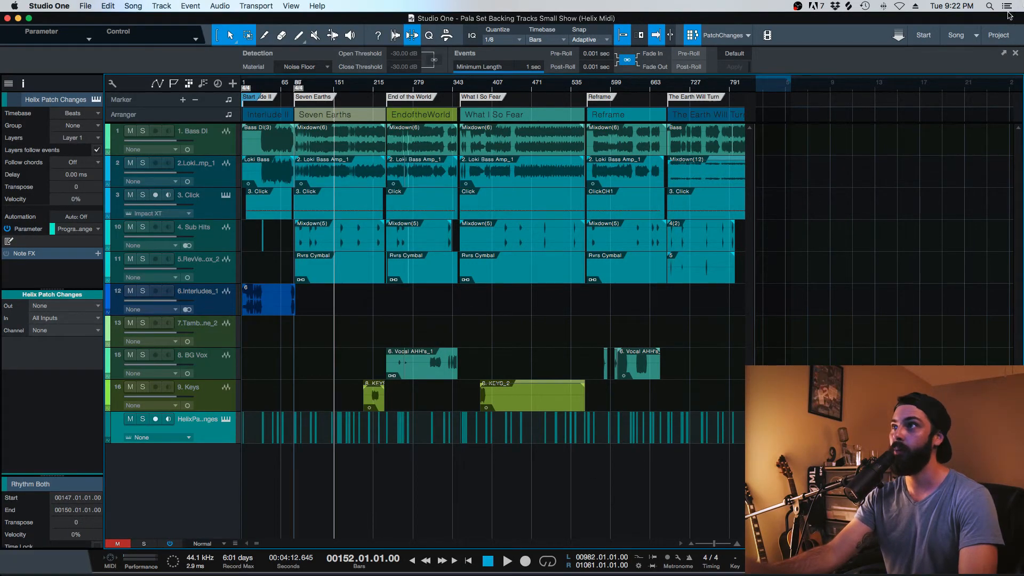
left_click(975, 38)
left_click(956, 62)
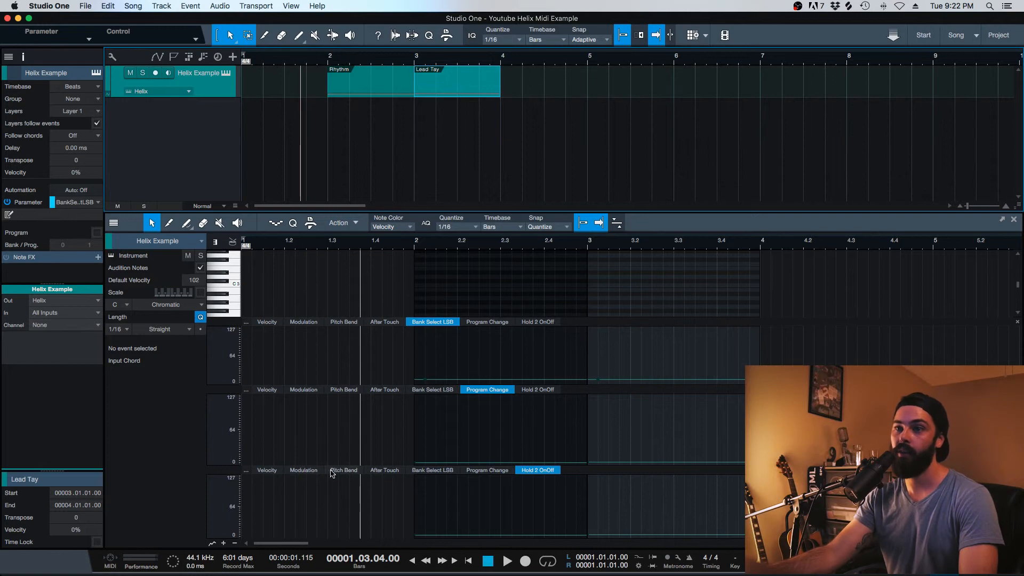
- Check the footswitch controllers in the Helix manual and add Control 49 (CC 49) to the Helix Example track's automation parameters
right_click(331, 471)
left_click(369, 487)
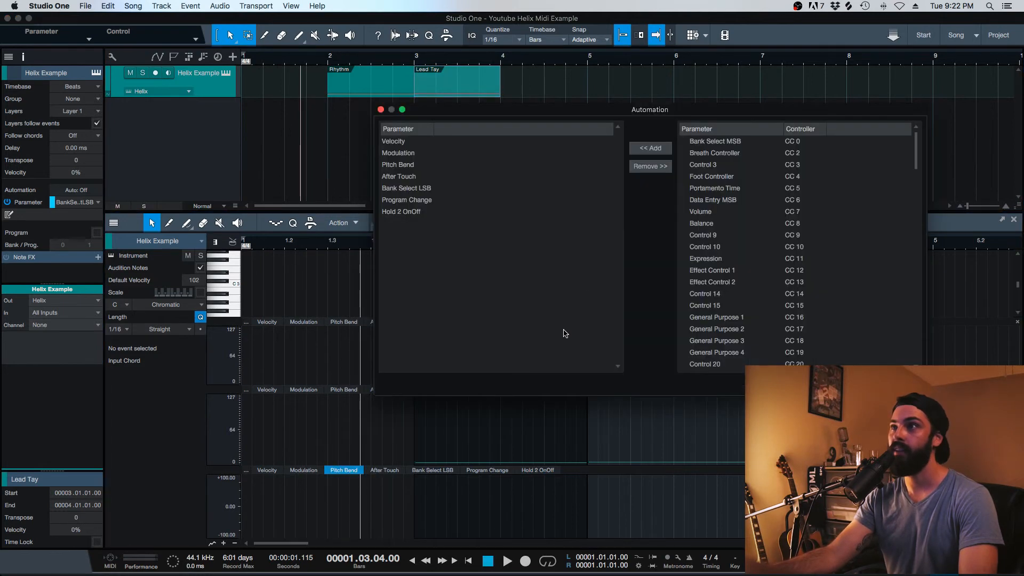
left_click(749, 248)
scroll(790, 272, "down", 6)
key("super+Tab")
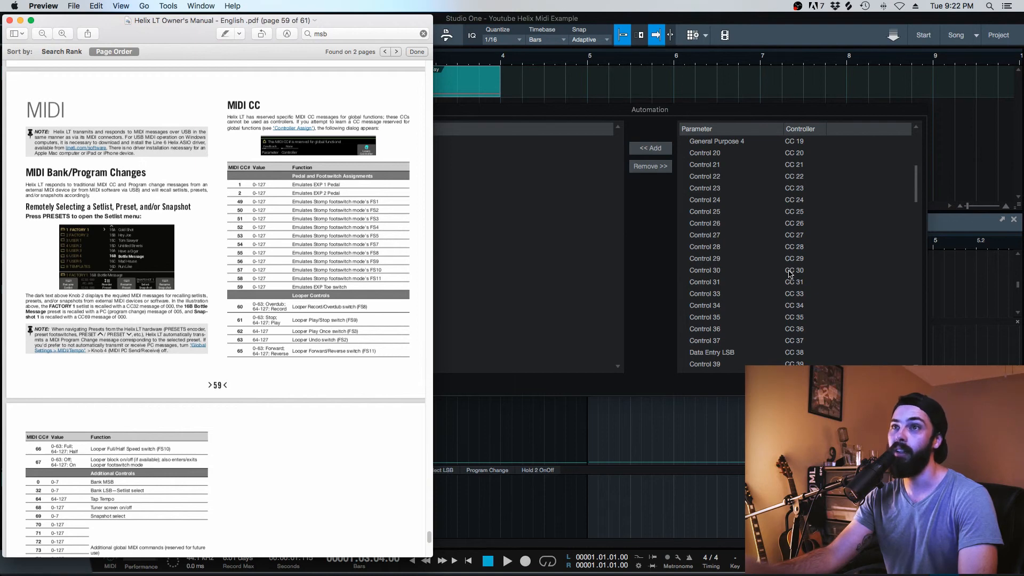
key("super+Tab")
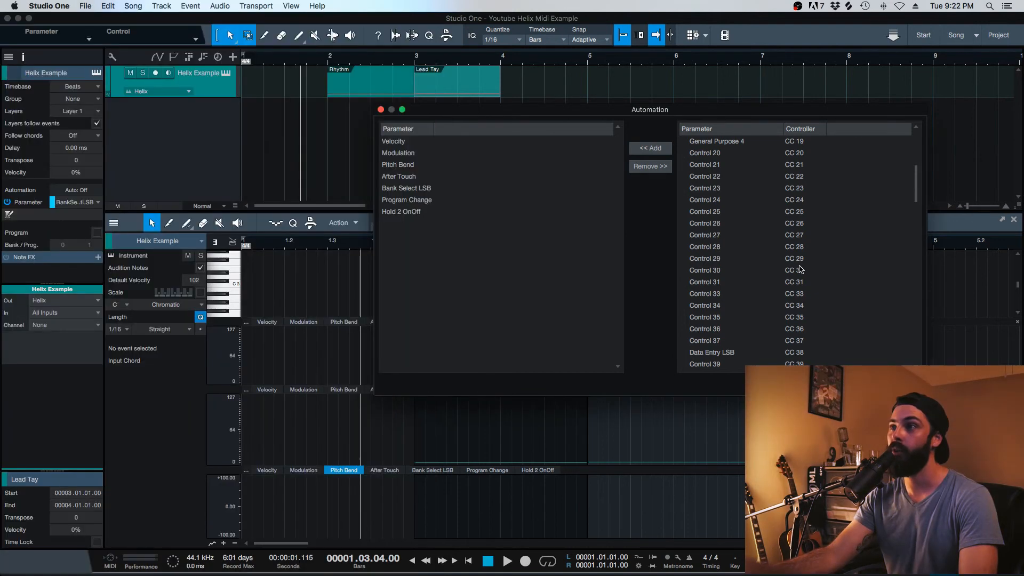
scroll(800, 283, "down", 4)
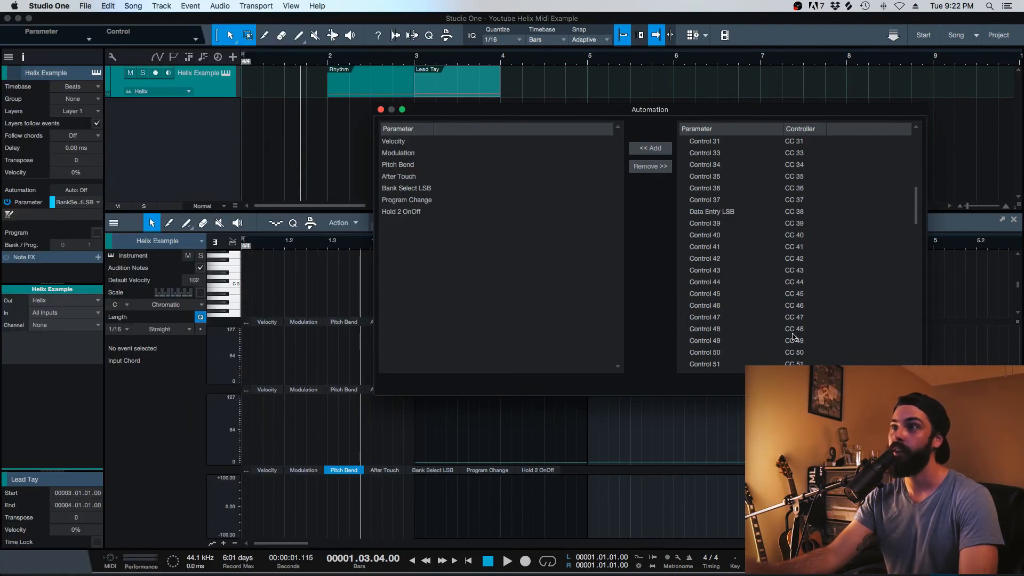
left_click(794, 331)
left_click(789, 340)
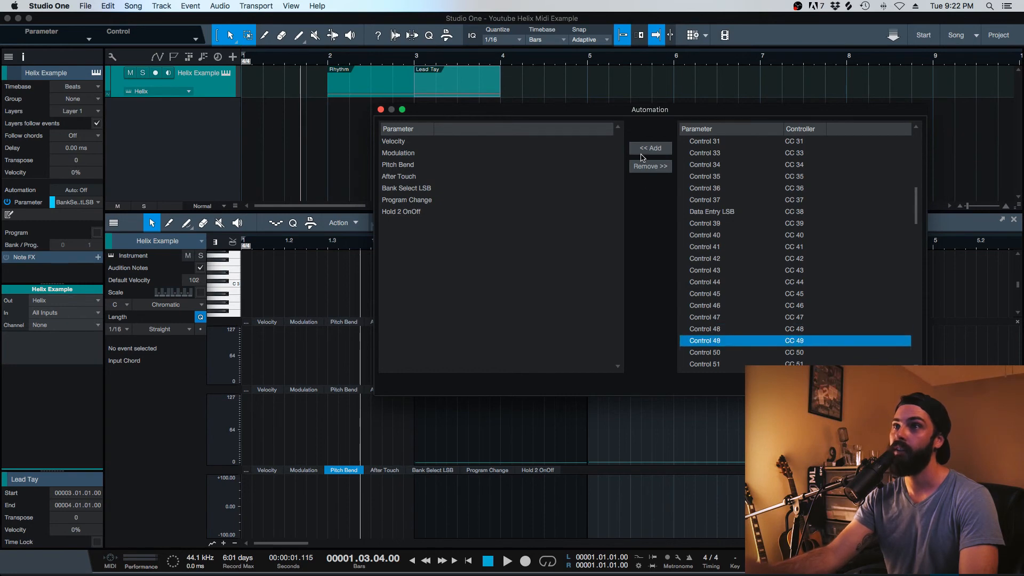
left_click(650, 149)
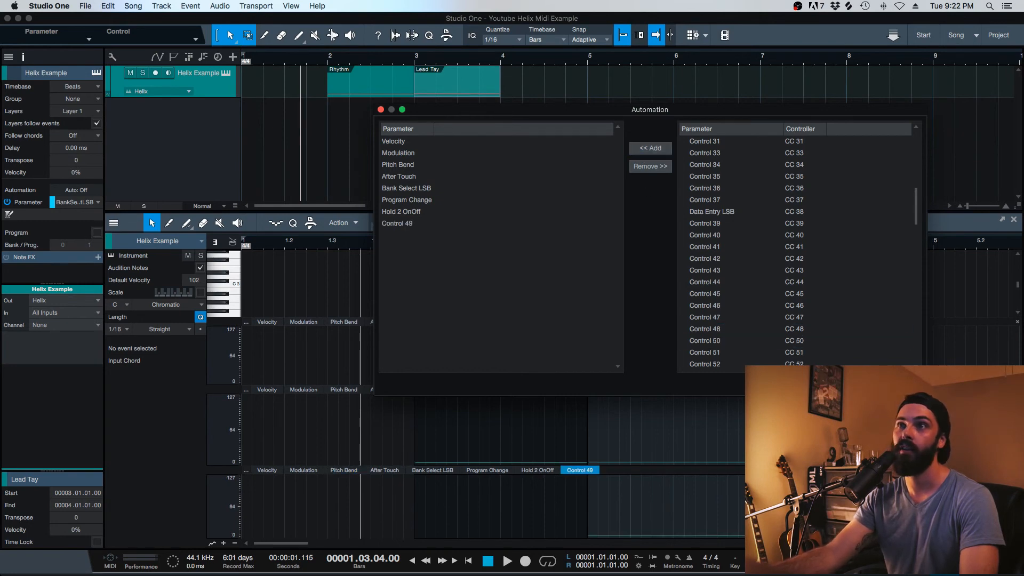
left_click(899, 384)
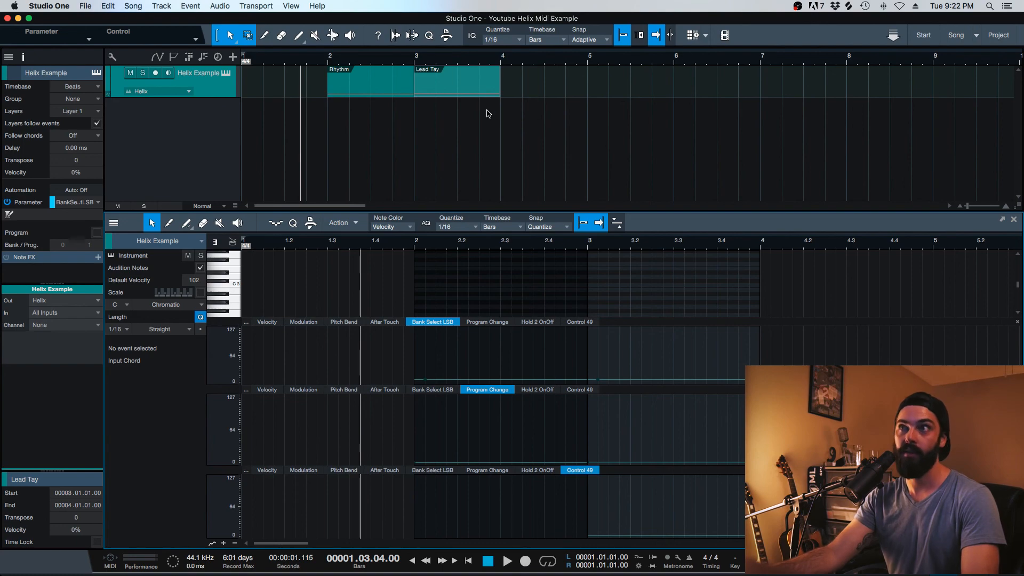